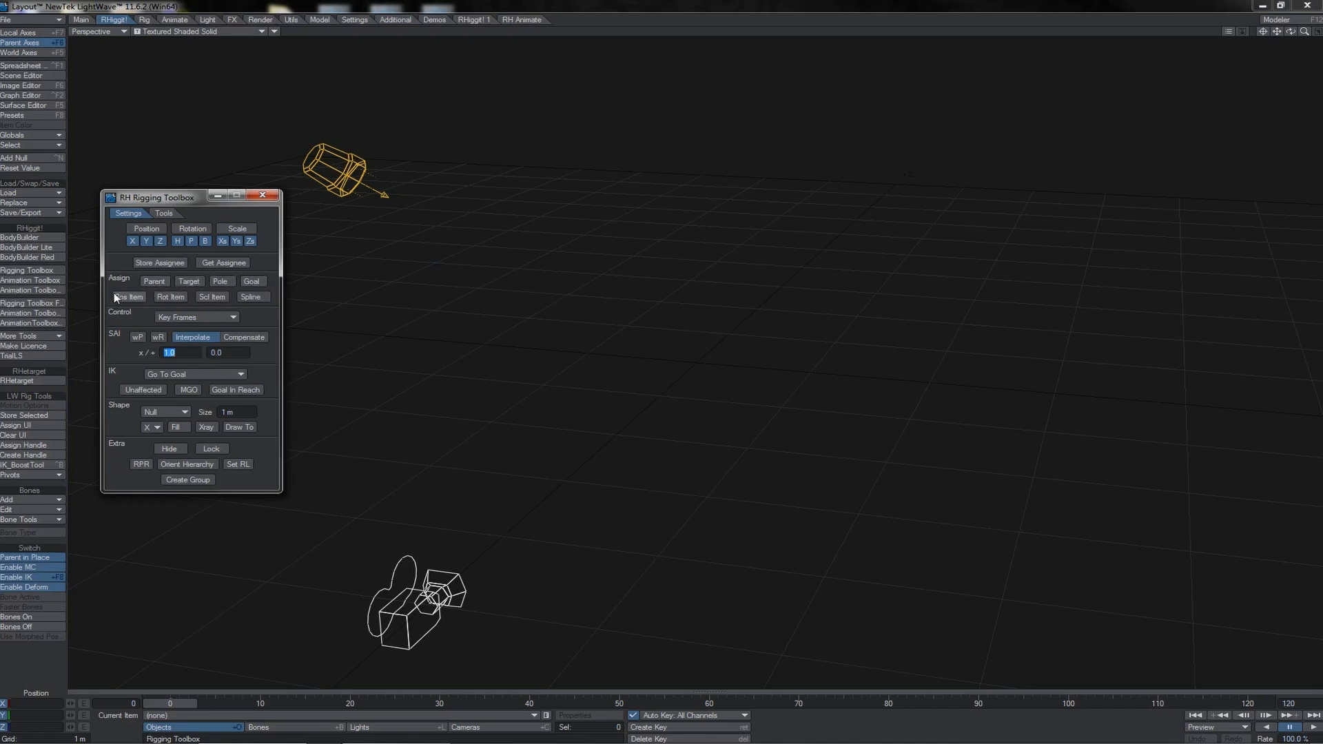
Step: Create a constraint control for the light alone, with the light stored as its own assignee and all channels enabled
left_click(164, 214)
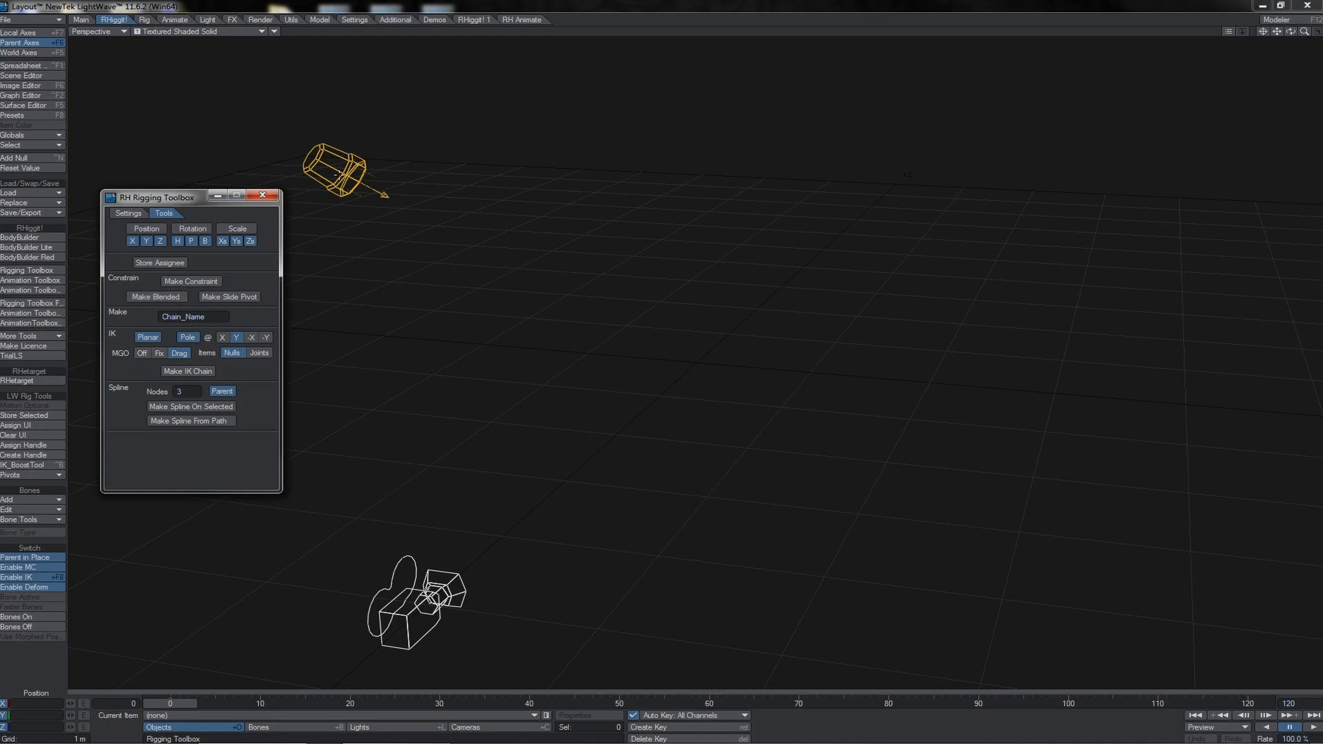
left_click(341, 173)
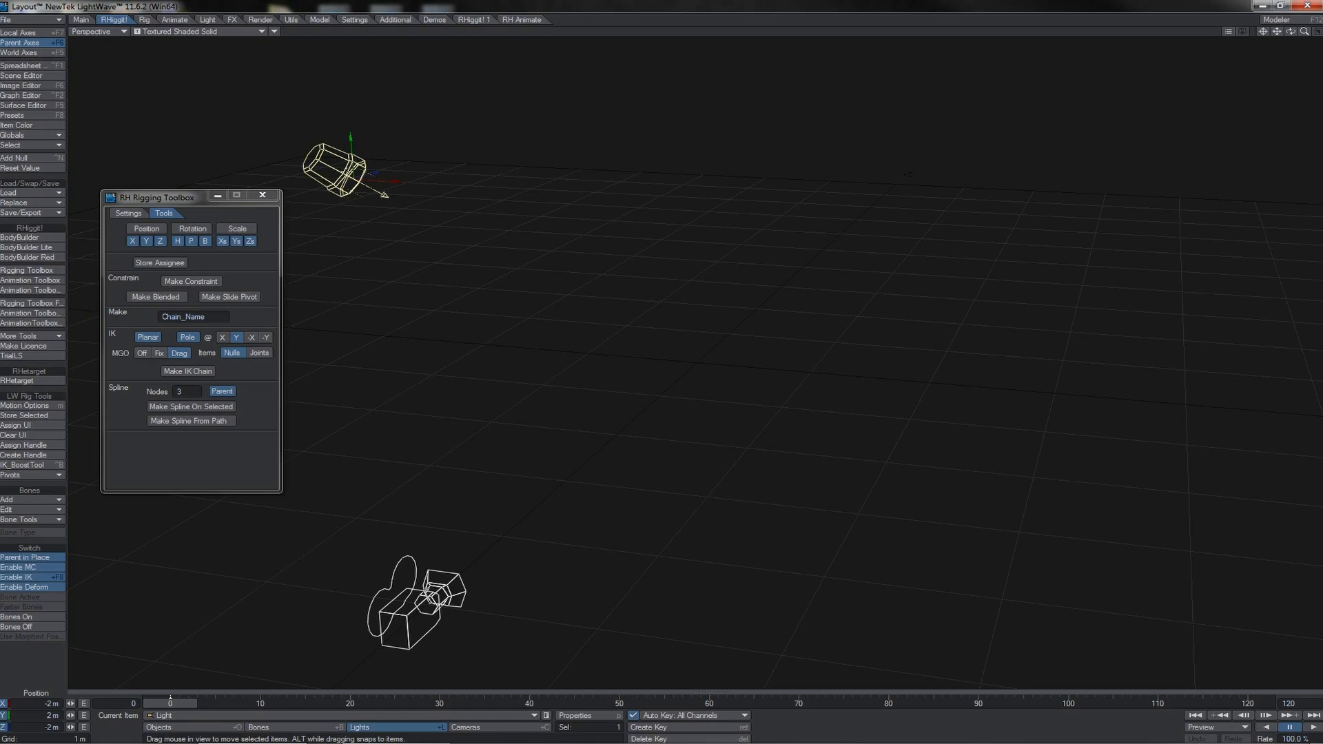
left_click(170, 263)
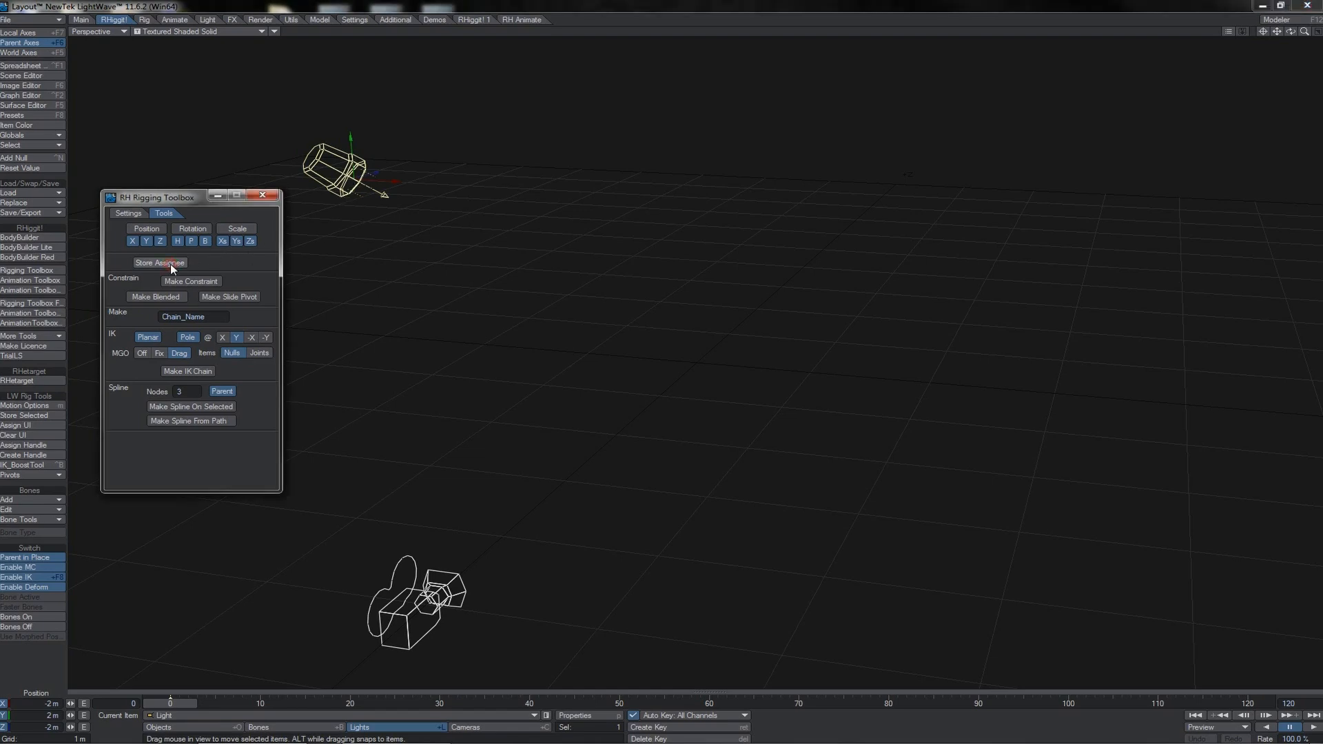
left_click(202, 283)
Step: Move the light's constraint control and rotate it to about 75.5° heading and 27.7° pitch
left_click(355, 177)
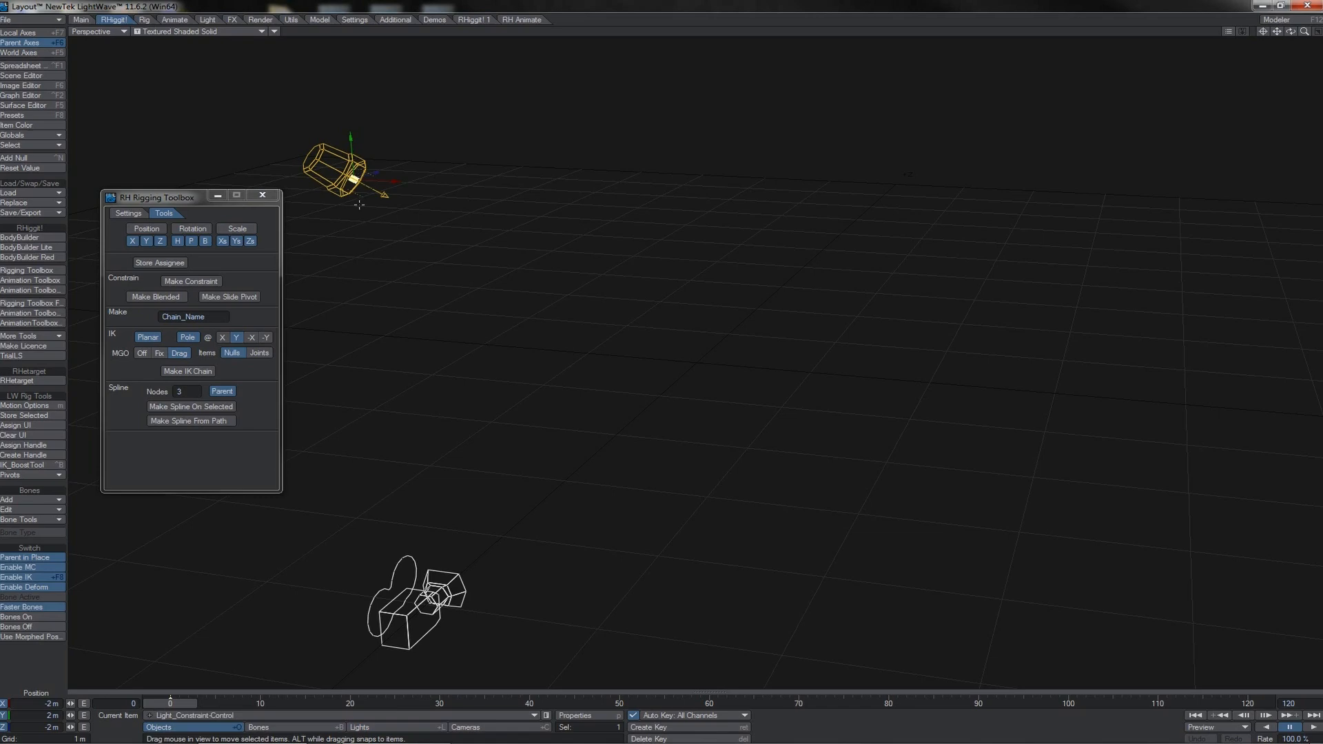
left_click_drag(362, 226, 661, 365)
key("y")
left_click_drag(561, 171, 395, 406)
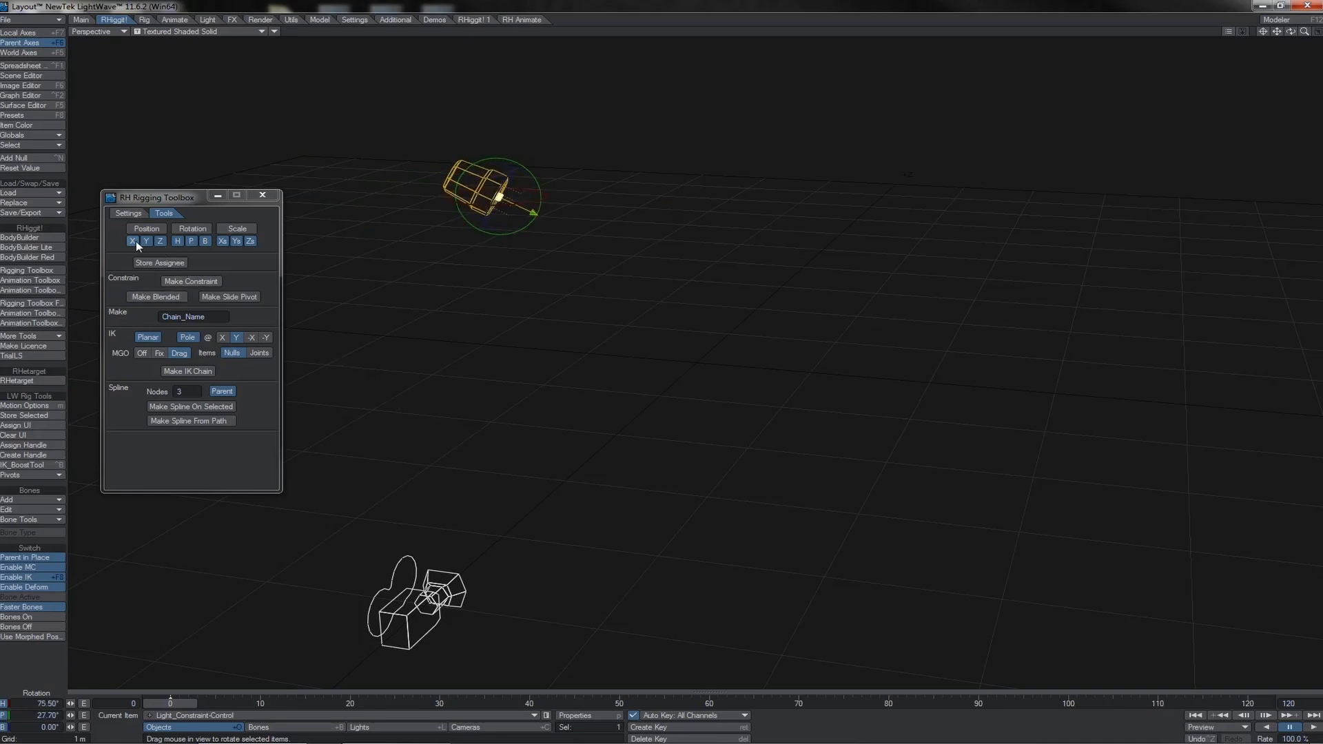
Step: Create a constraint control for the camera with only the position channels X, Y and Z enabled
left_click(413, 575)
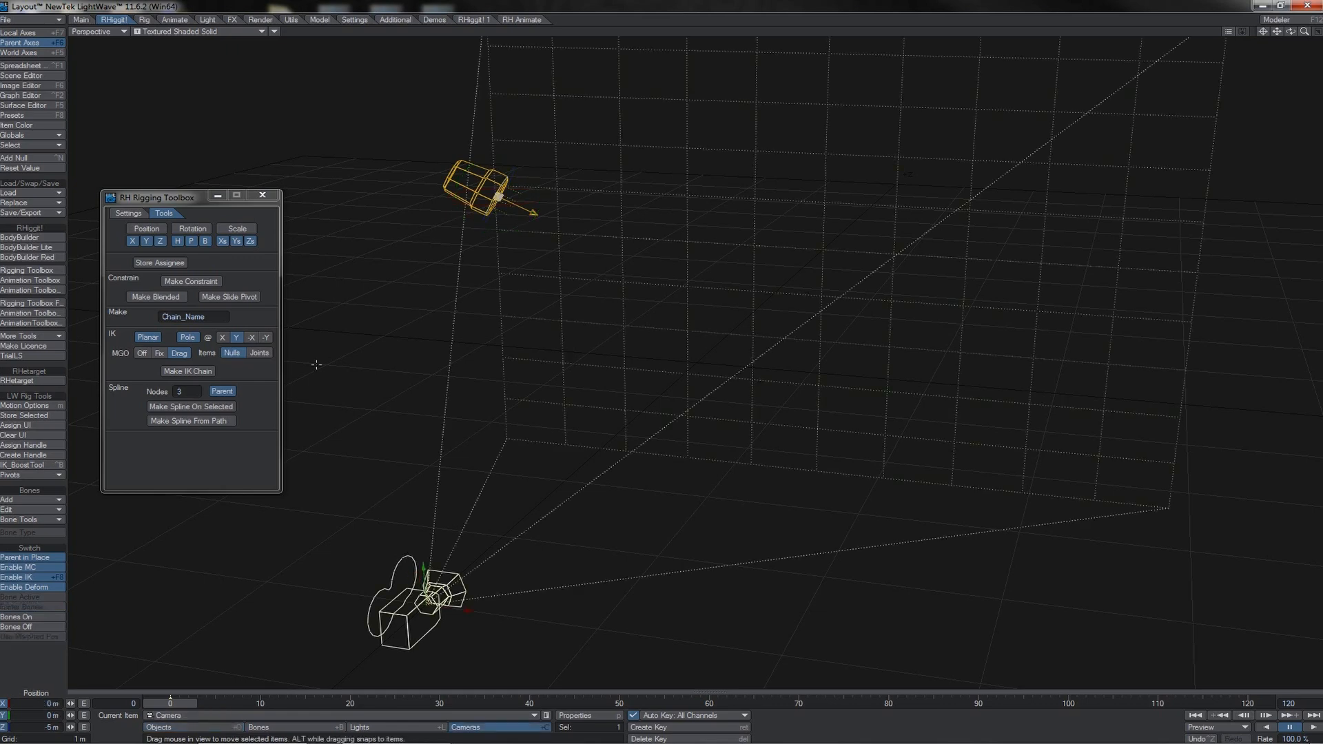
left_click(198, 233)
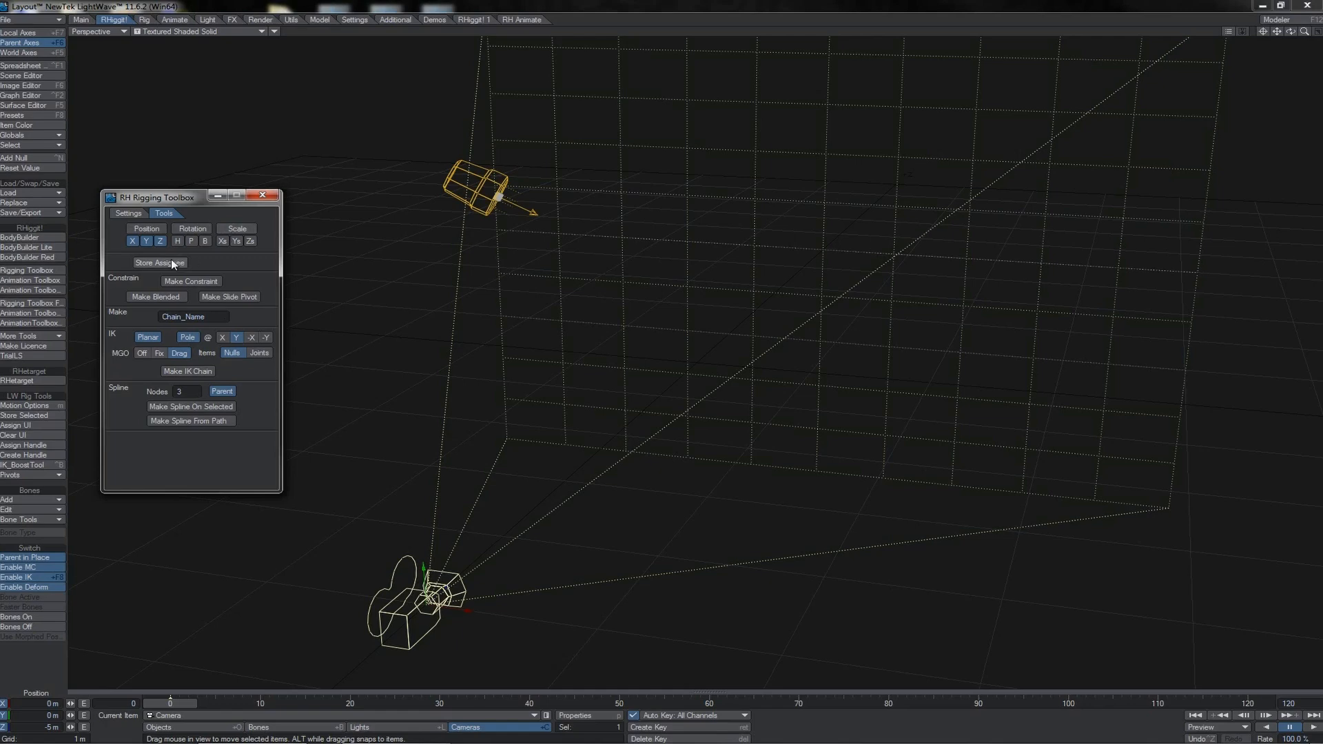
left_click(177, 283)
Step: Move and rotate the camera's constraint control to test the position-only constraint
left_click_drag(532, 632, 632, 453)
left_click_drag(526, 430, 544, 408)
key("y")
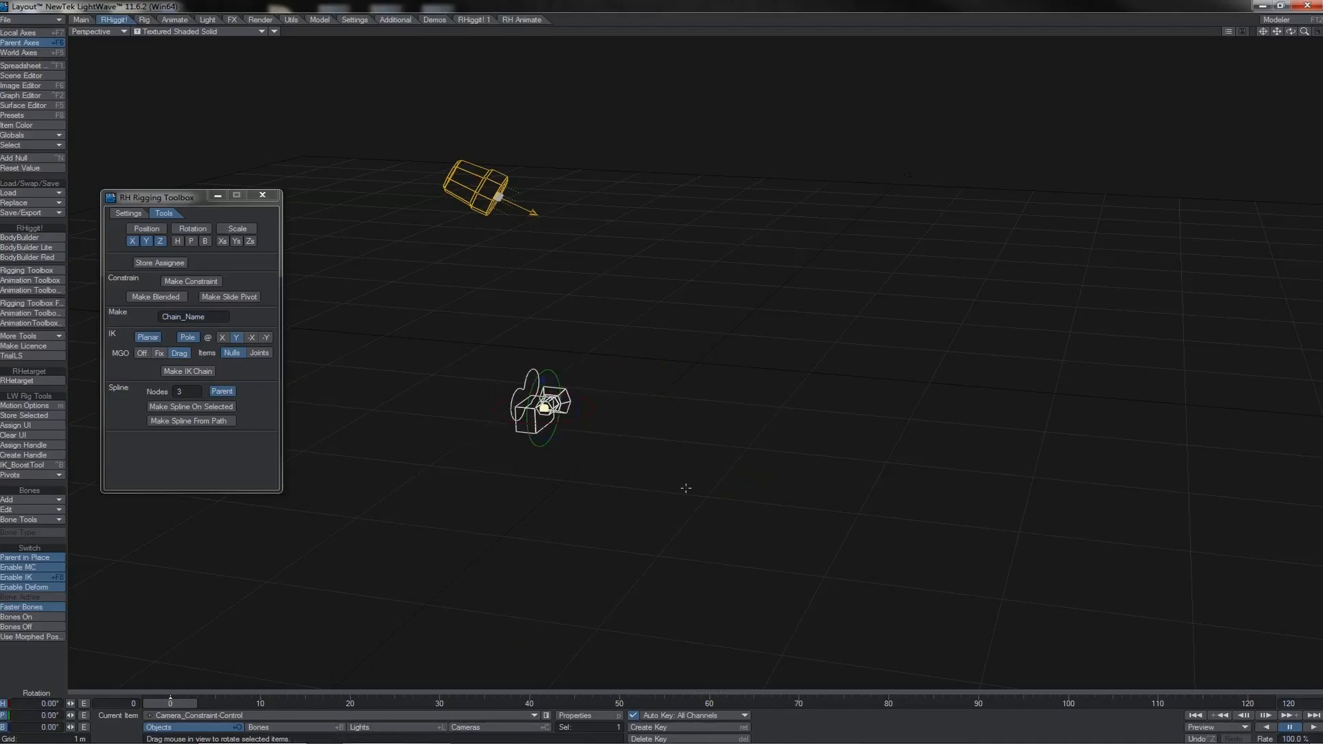
left_click_drag(689, 485, 661, 366)
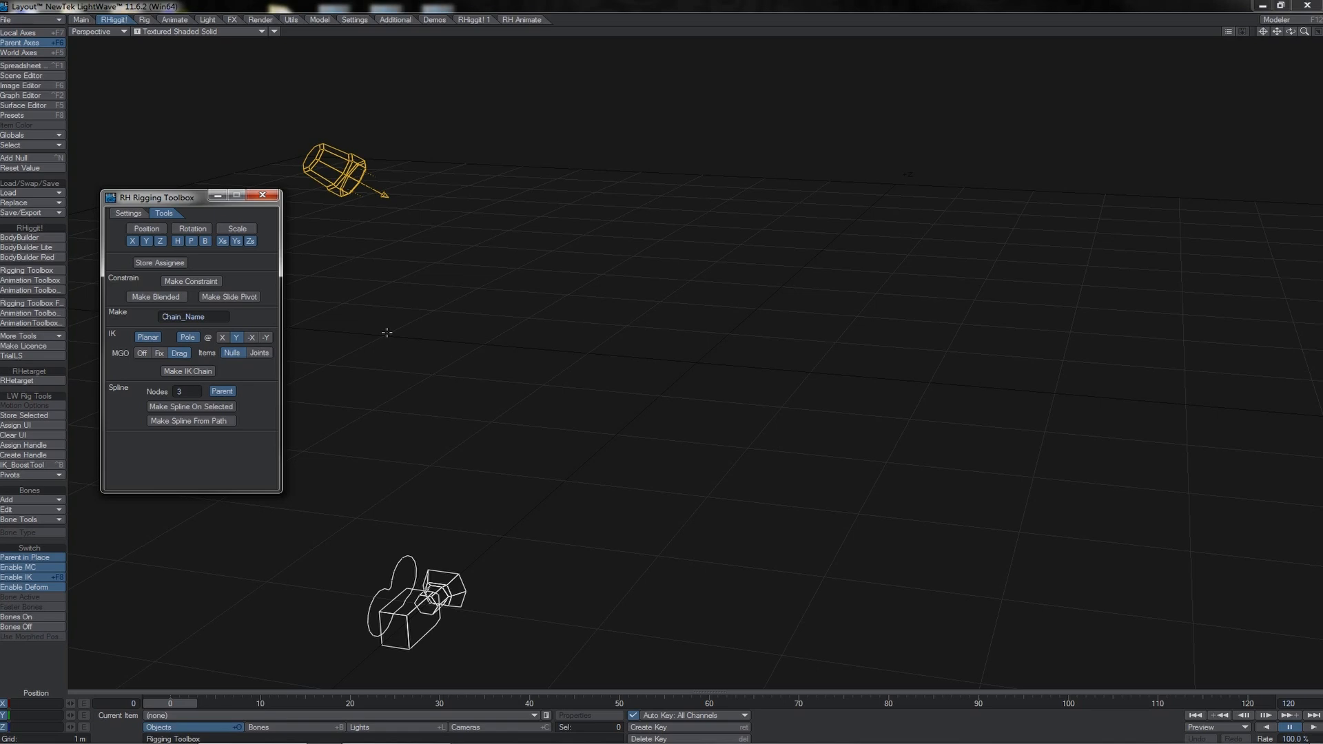
Step: Constrain the camera to the light on all channels by storing the camera as assignee and making a constraint on the light
left_click(441, 608)
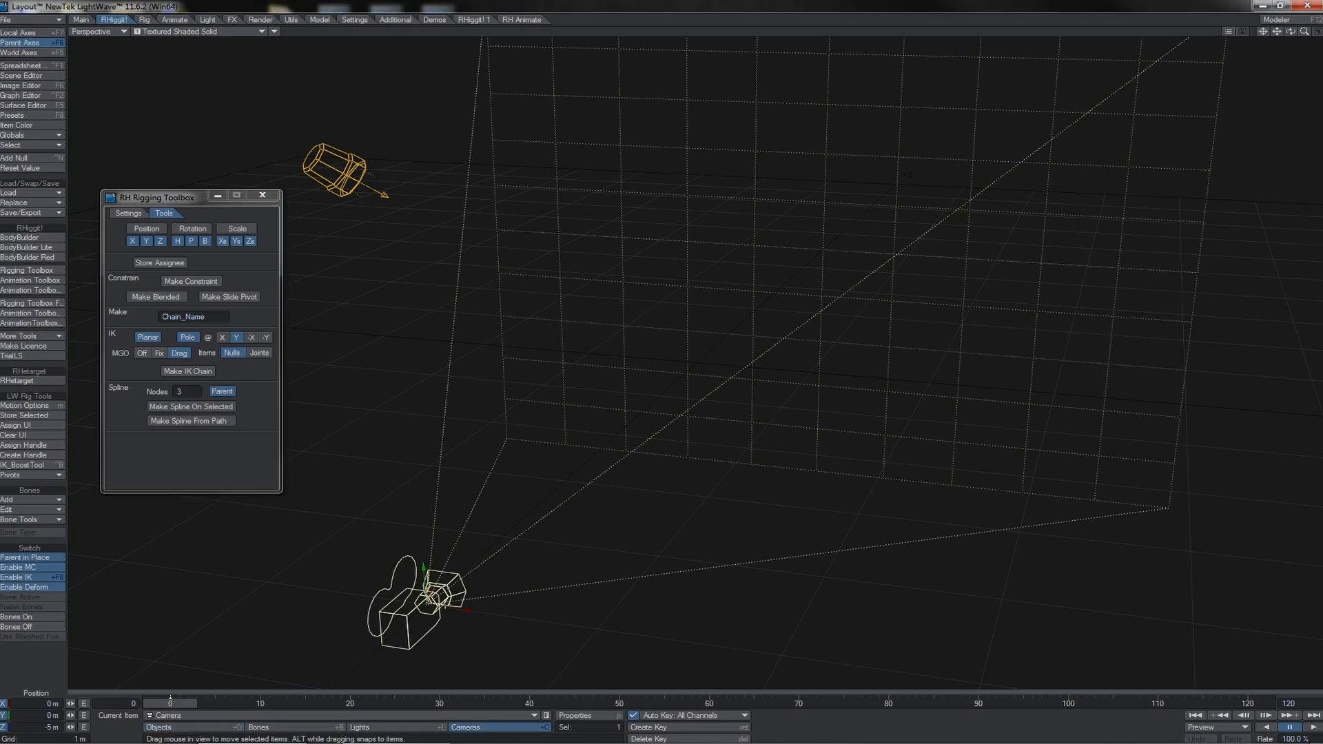
left_click(177, 262)
left_click(339, 172)
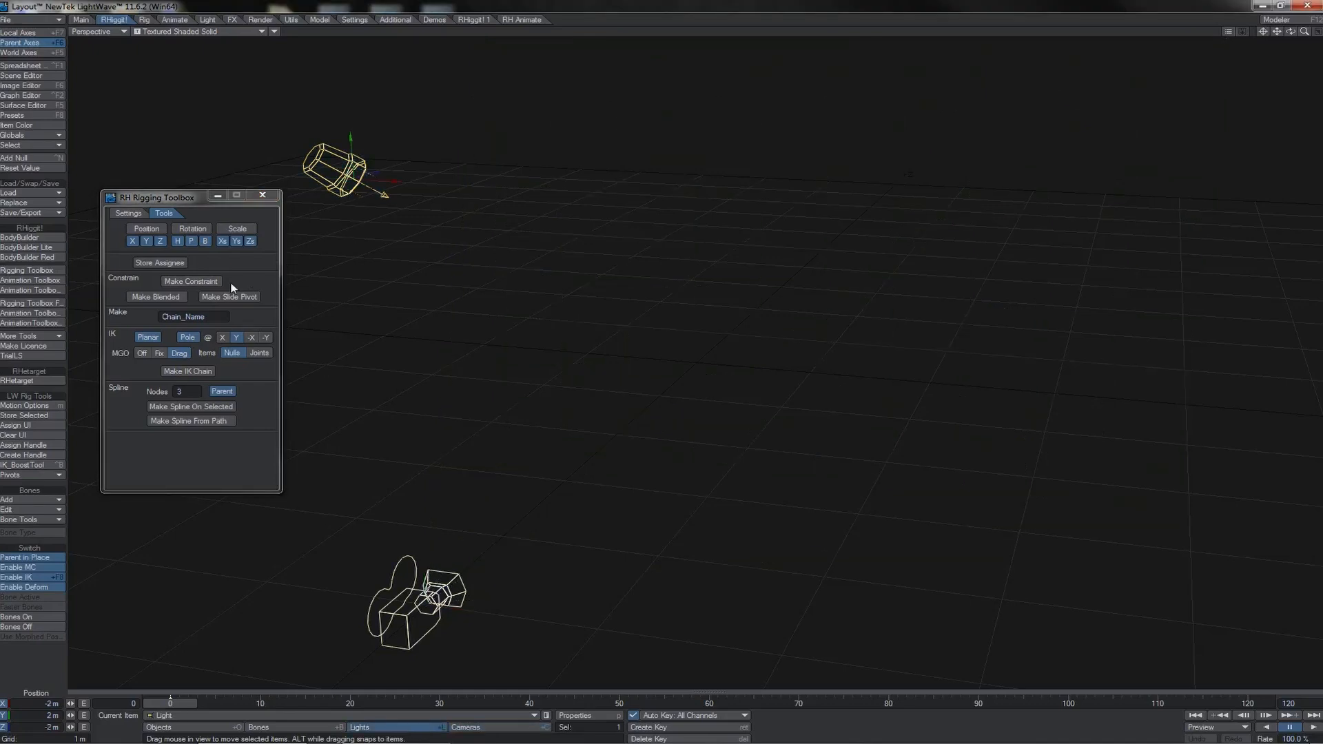
left_click(206, 283)
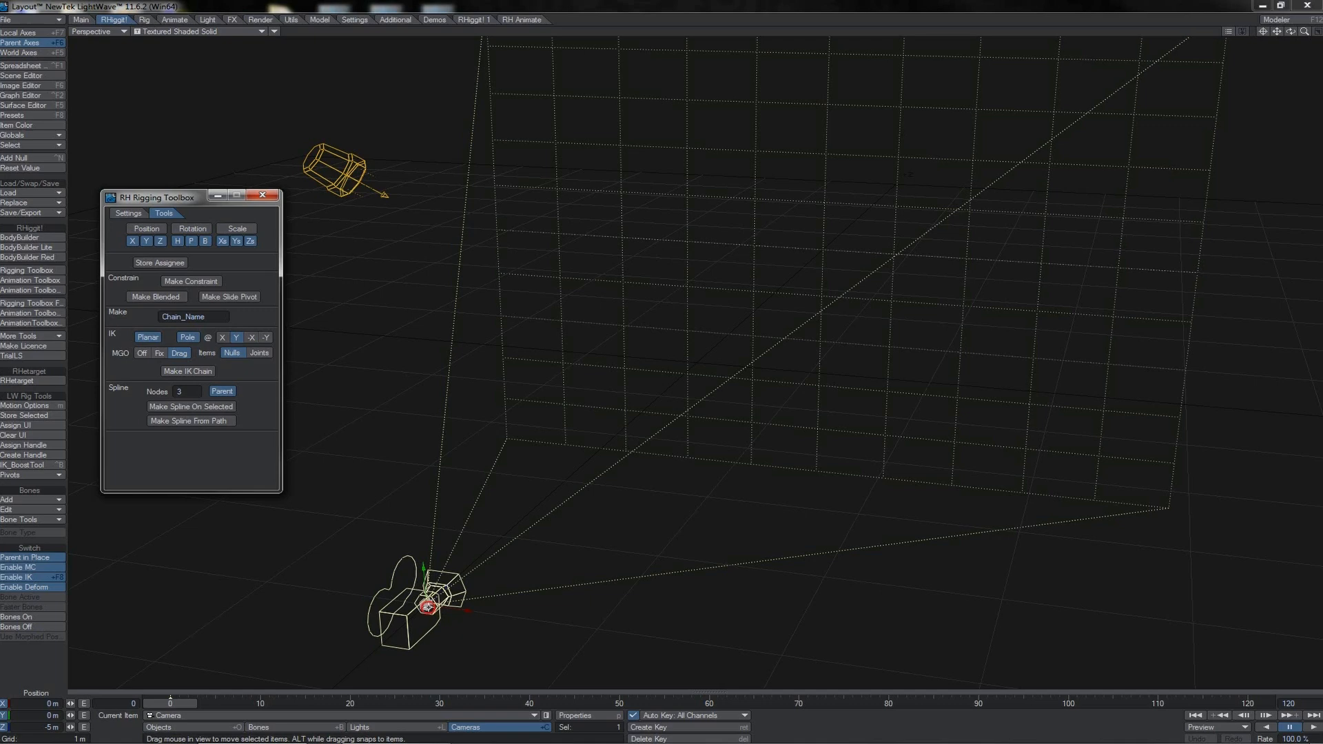
Step: Select the camera's match control, and rotate the light to test the camera's constraint to it
left_click(428, 606)
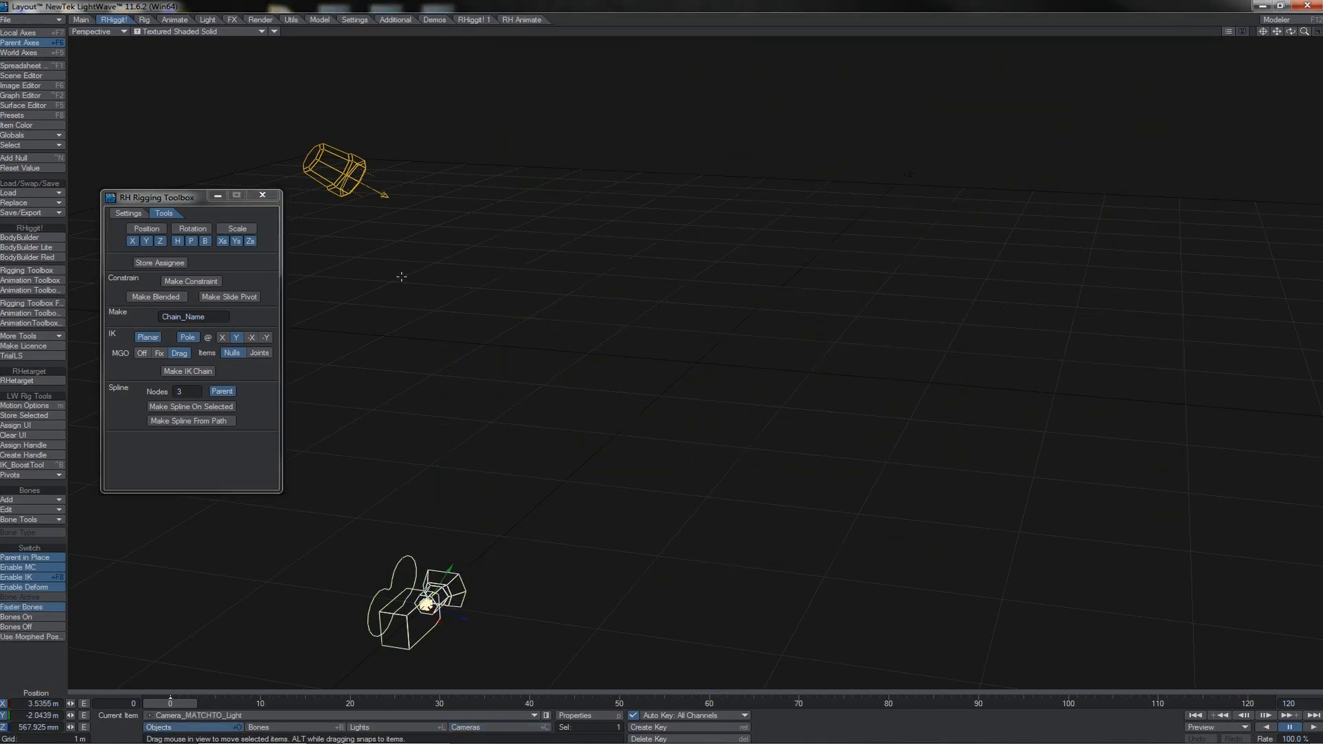
key("shift+l")
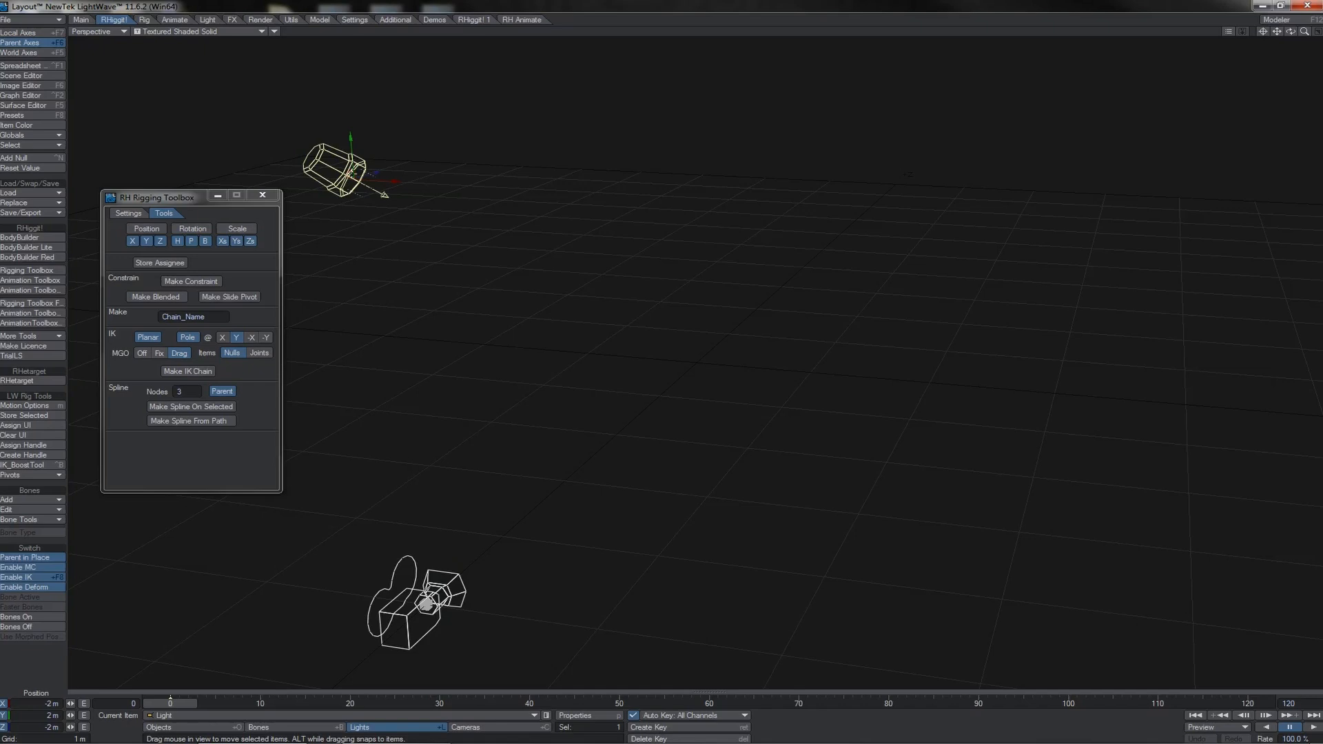
key("y")
left_click_drag(514, 174, 517, 266)
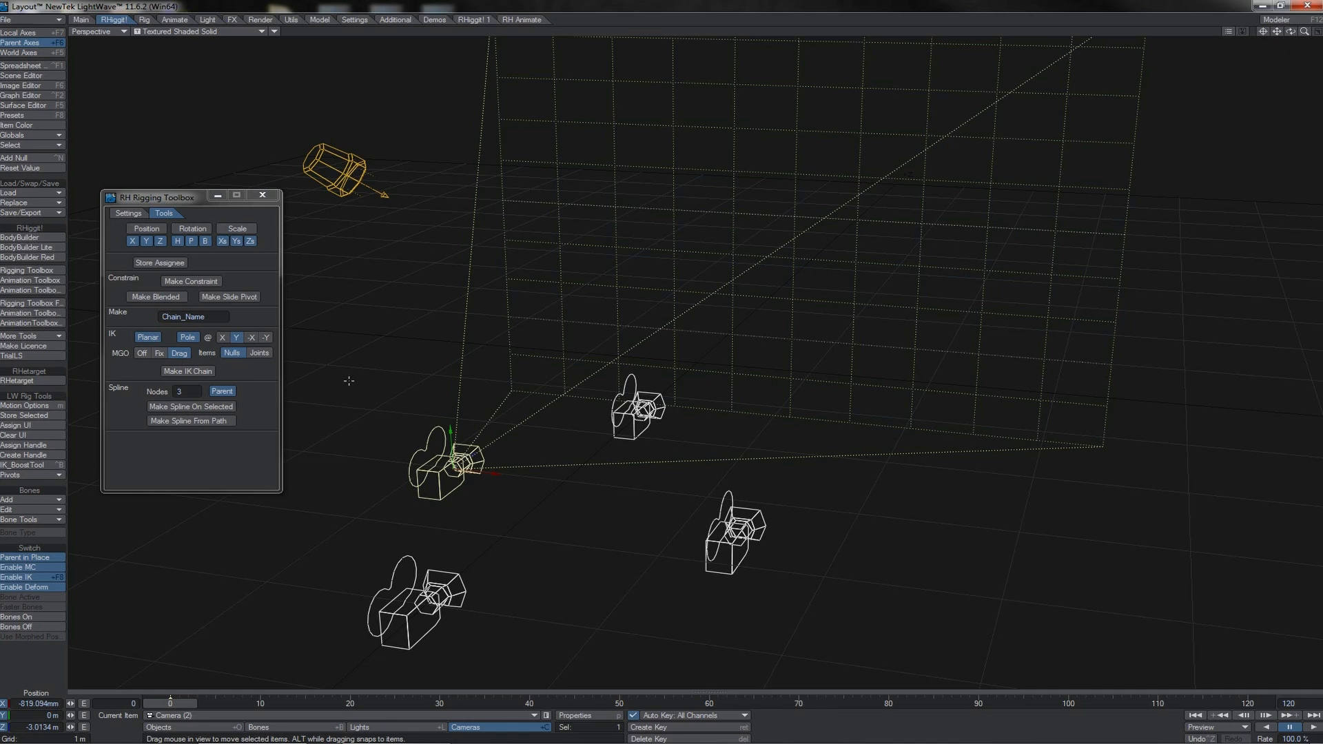
Step: Constrain all four cameras to the light by storing them as assignees and making a constraint on the light
key("ctrl+a")
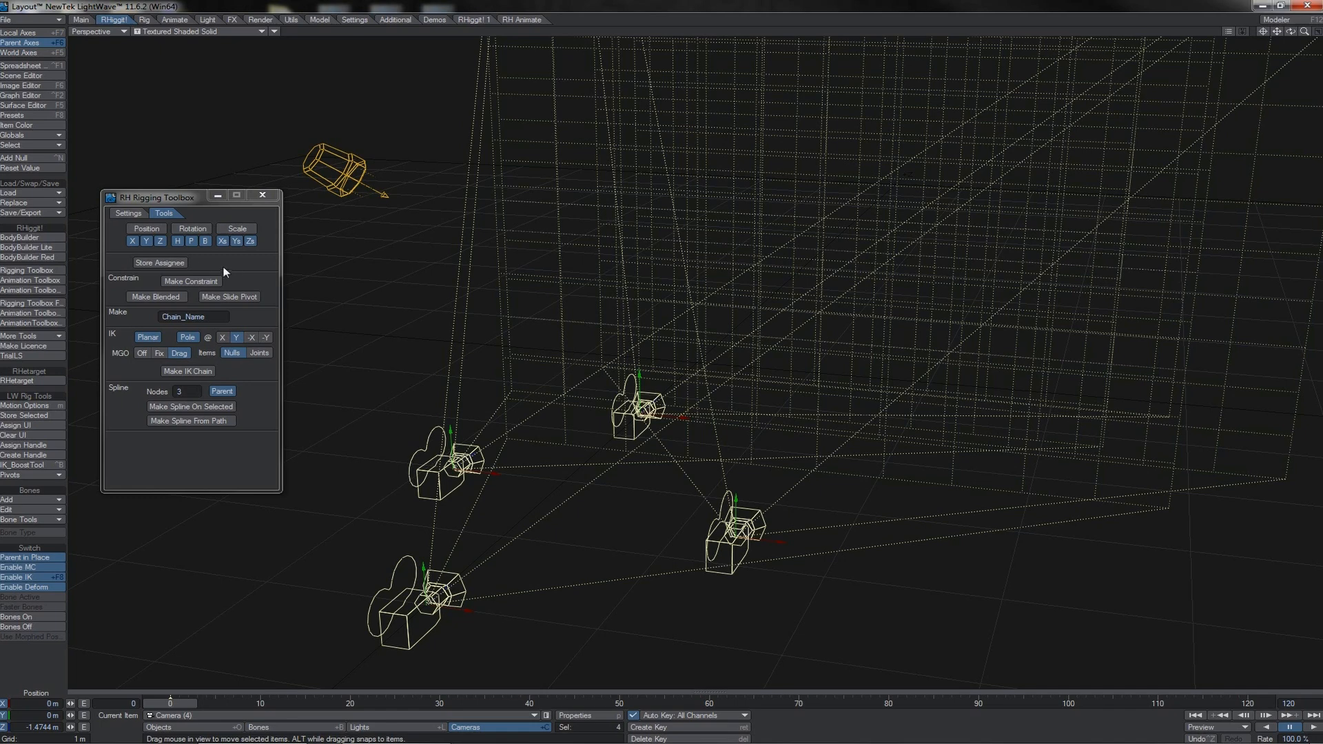
left_click(180, 263)
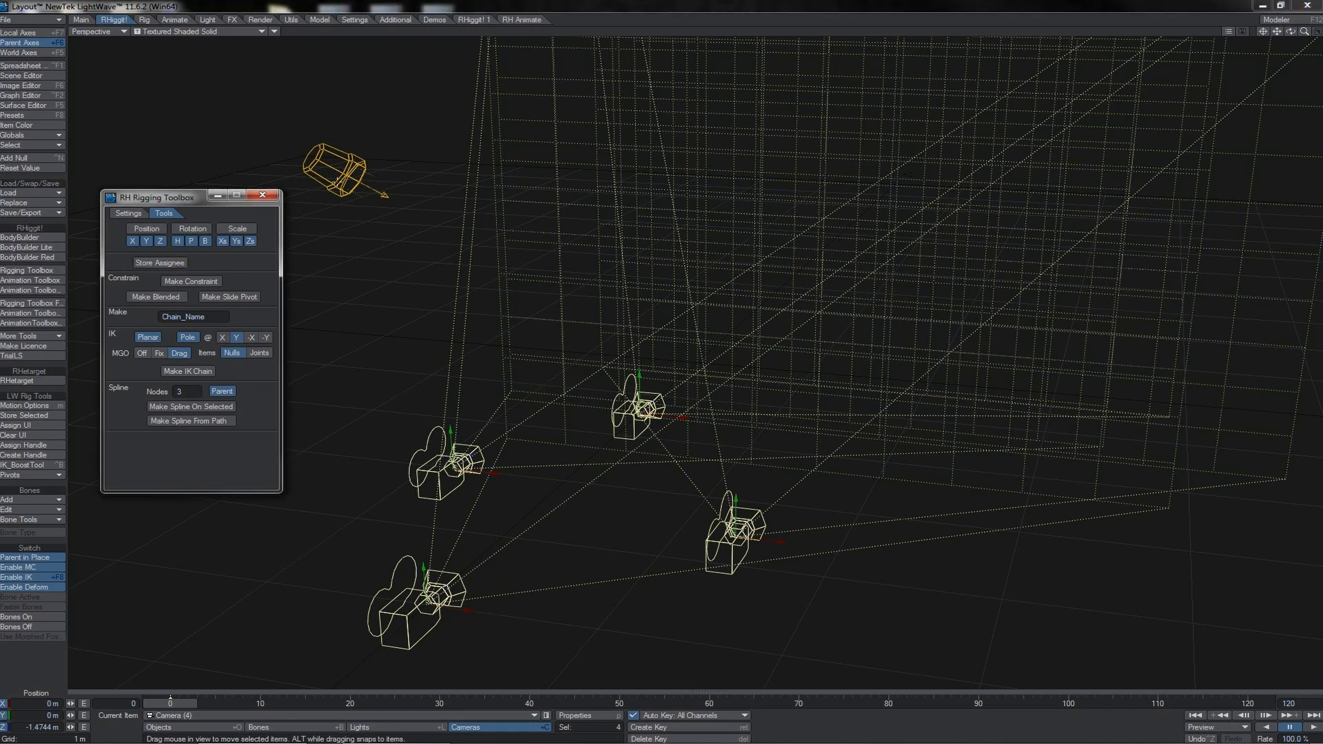
left_click(347, 174)
left_click(196, 282)
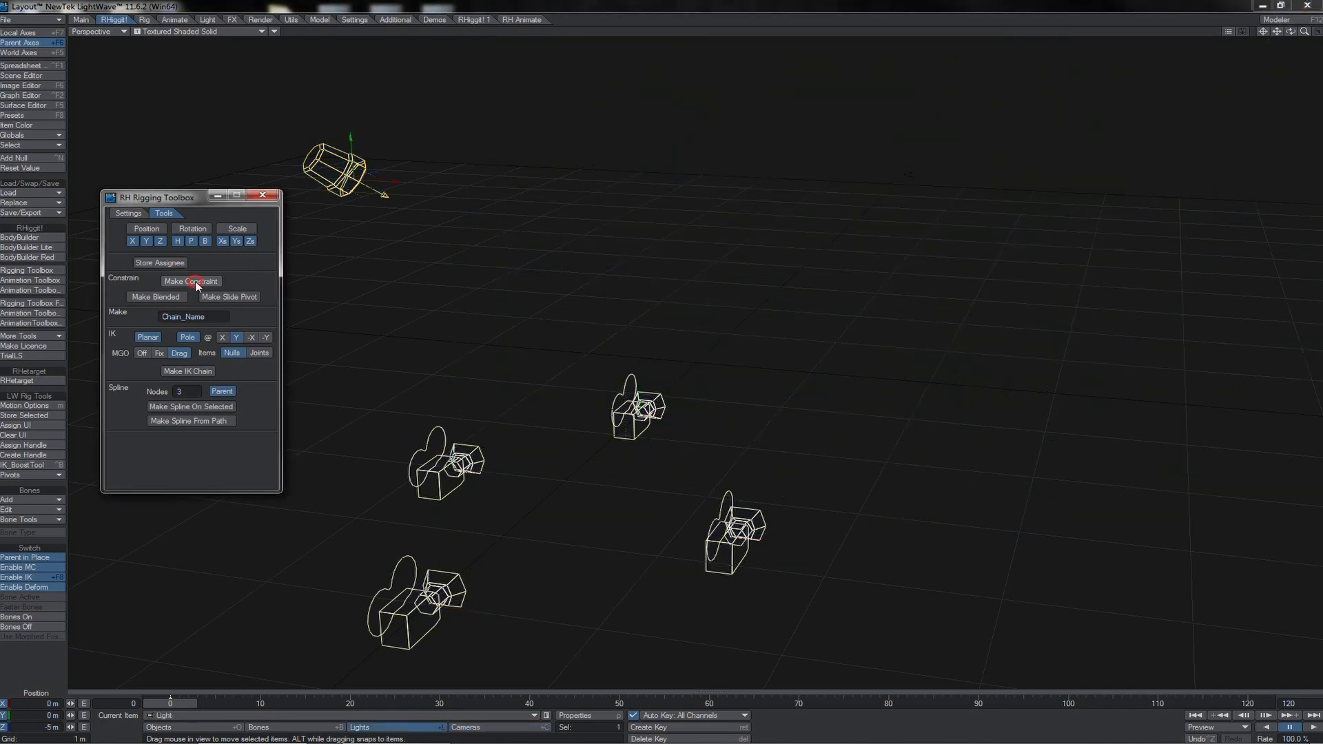
Step: Move and rotate the light to test the constraint on all four cameras
left_click_drag(459, 148, 559, 149)
left_click_drag(633, 376, 661, 366)
key("y")
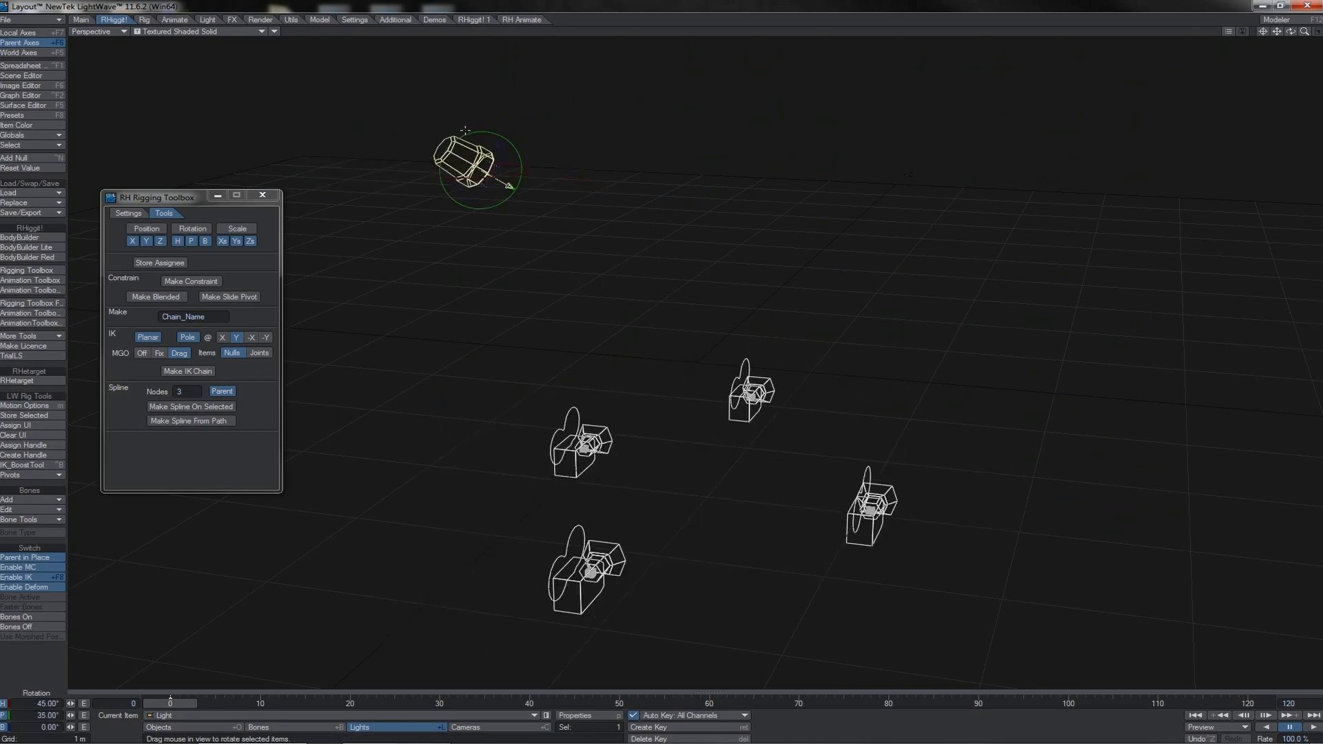
left_click_drag(583, 156, 580, 220)
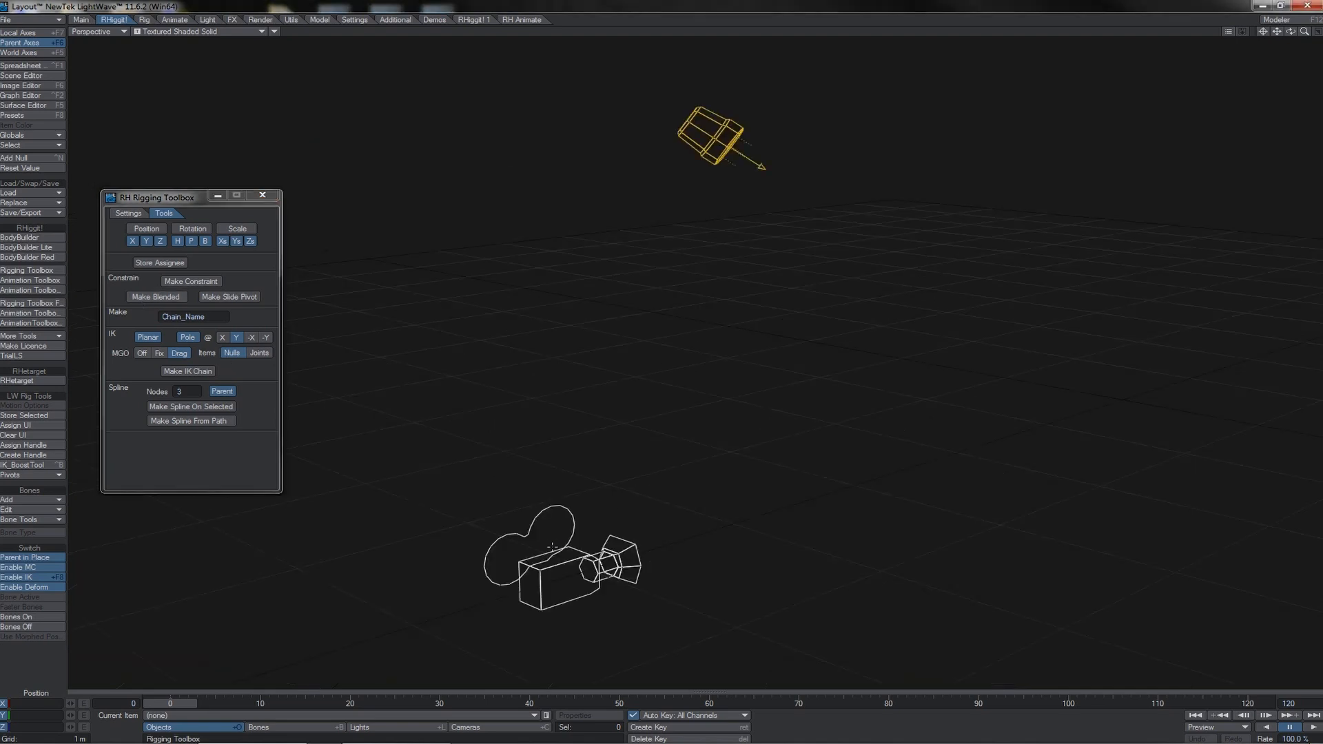
Step: Make a blended constraint from the camera to the light, with the camera stored as assignee and all channels enabled
left_click(552, 547)
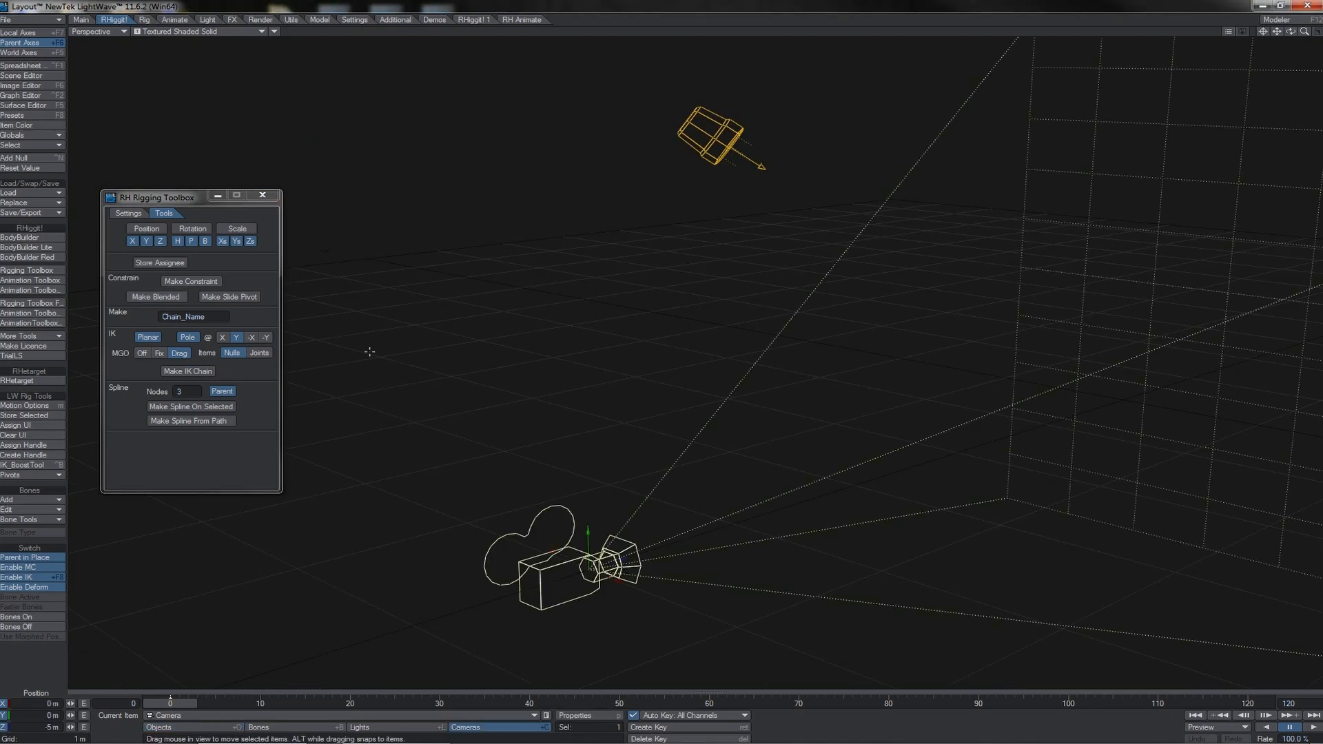
left_click(168, 263)
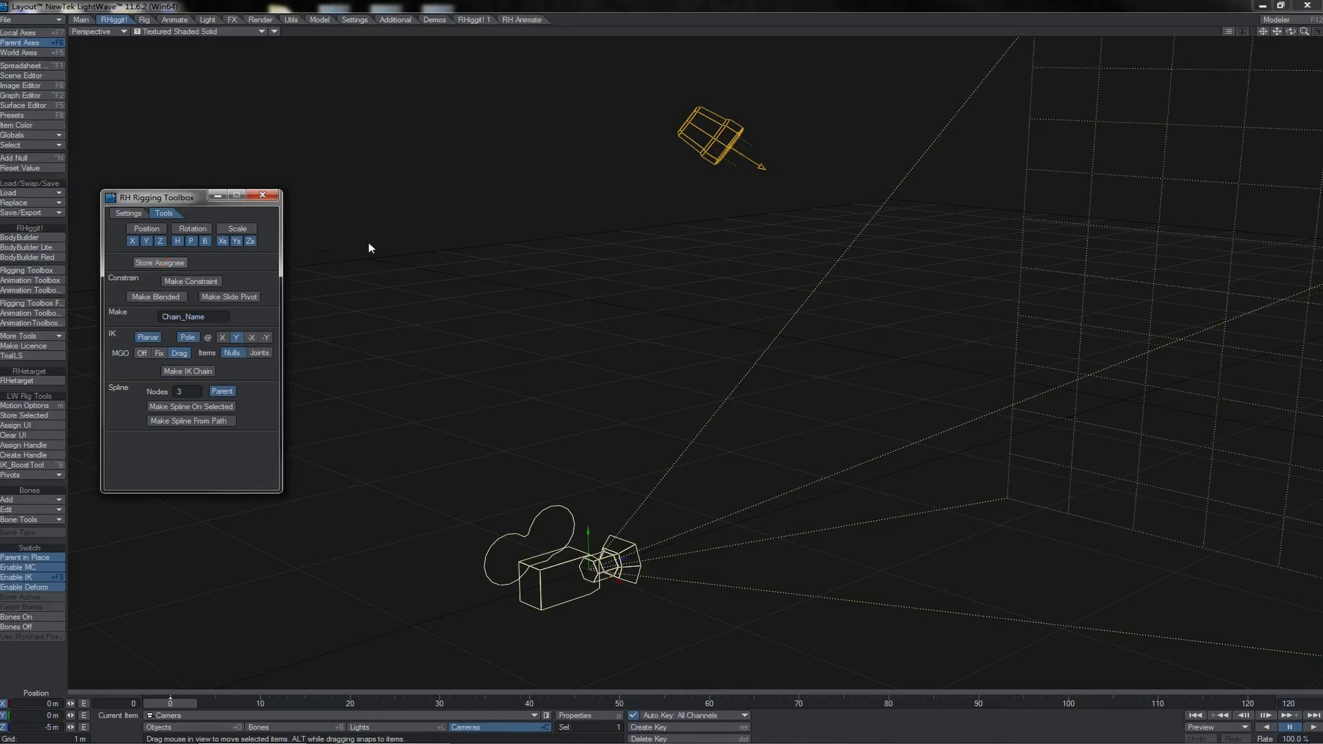
left_click(714, 136)
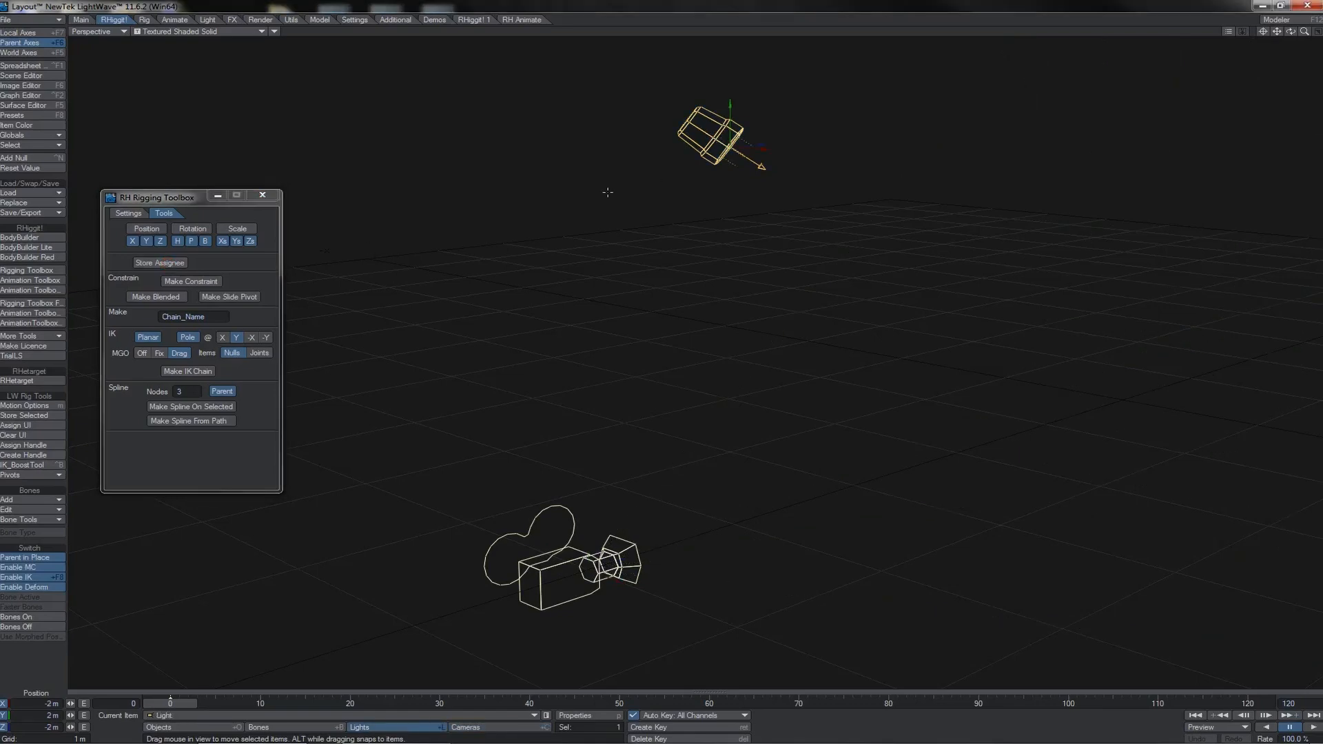
left_click(176, 297)
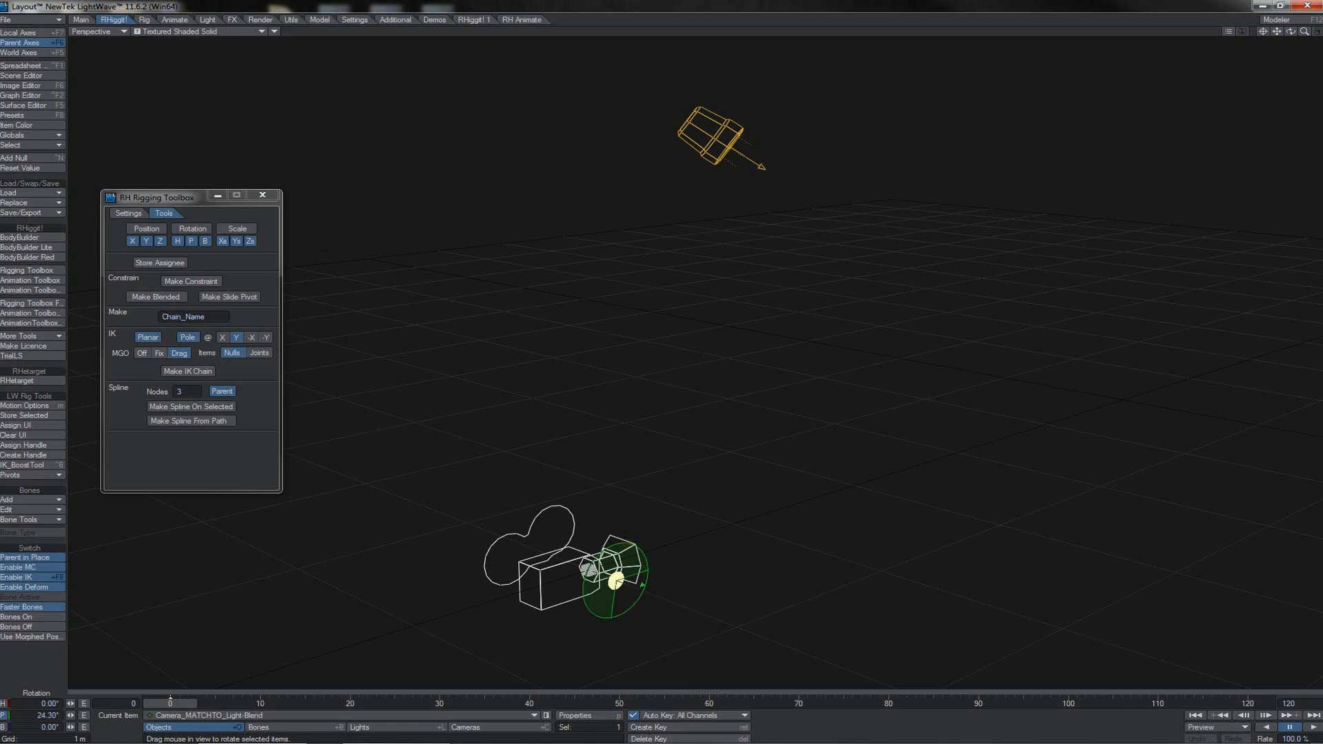
Step: Try moving and rotating the light with the blended camera constraint in place, and undo both changes
left_click(661, 366)
left_click(735, 158)
key("t")
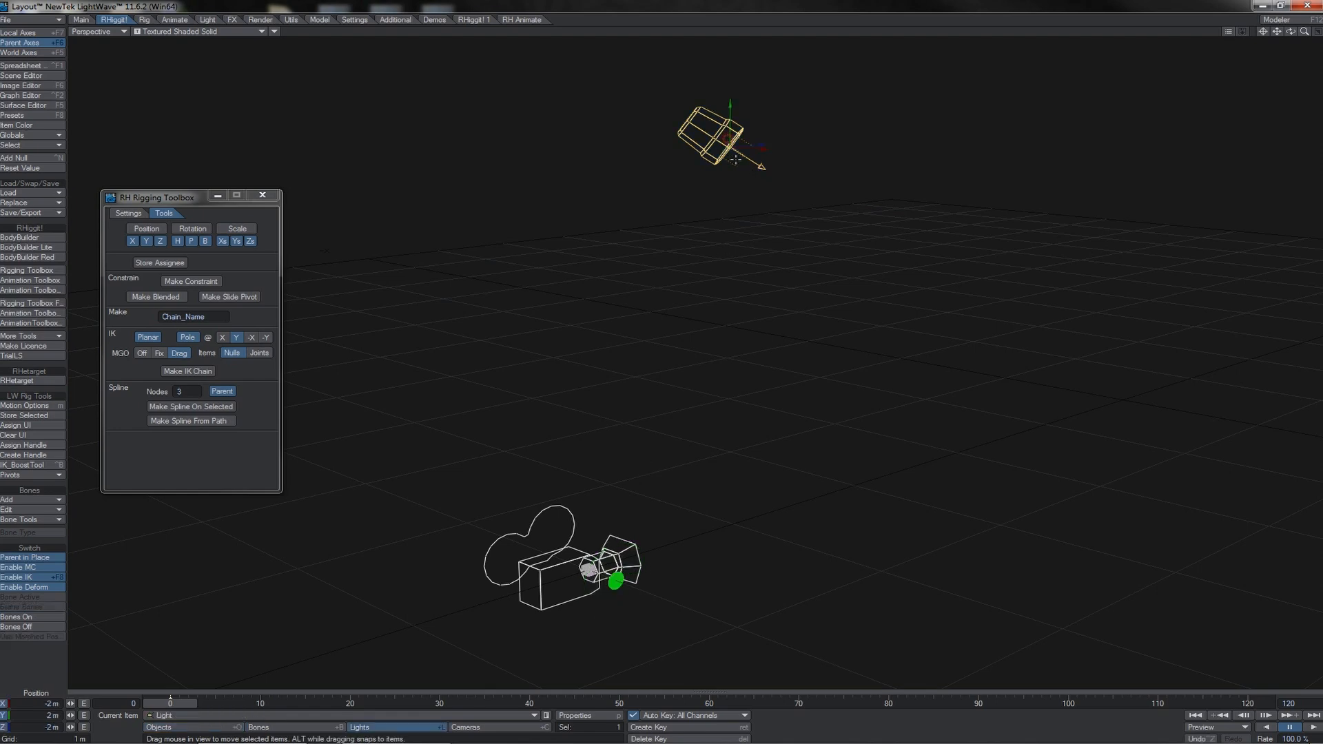
mouse_move(819, 261)
left_mouse_down()
mouse_move(883, 264)
mouse_move(787, 265)
mouse_move(845, 210)
mouse_move(820, 265)
mouse_move(841, 248)
left_mouse_up()
key("ctrl+z")
key("y")
key("ctrl+z")
Step: Rotate the camera's blend control, and test the blend by rotating the light and undoing that rotation
left_click(617, 582)
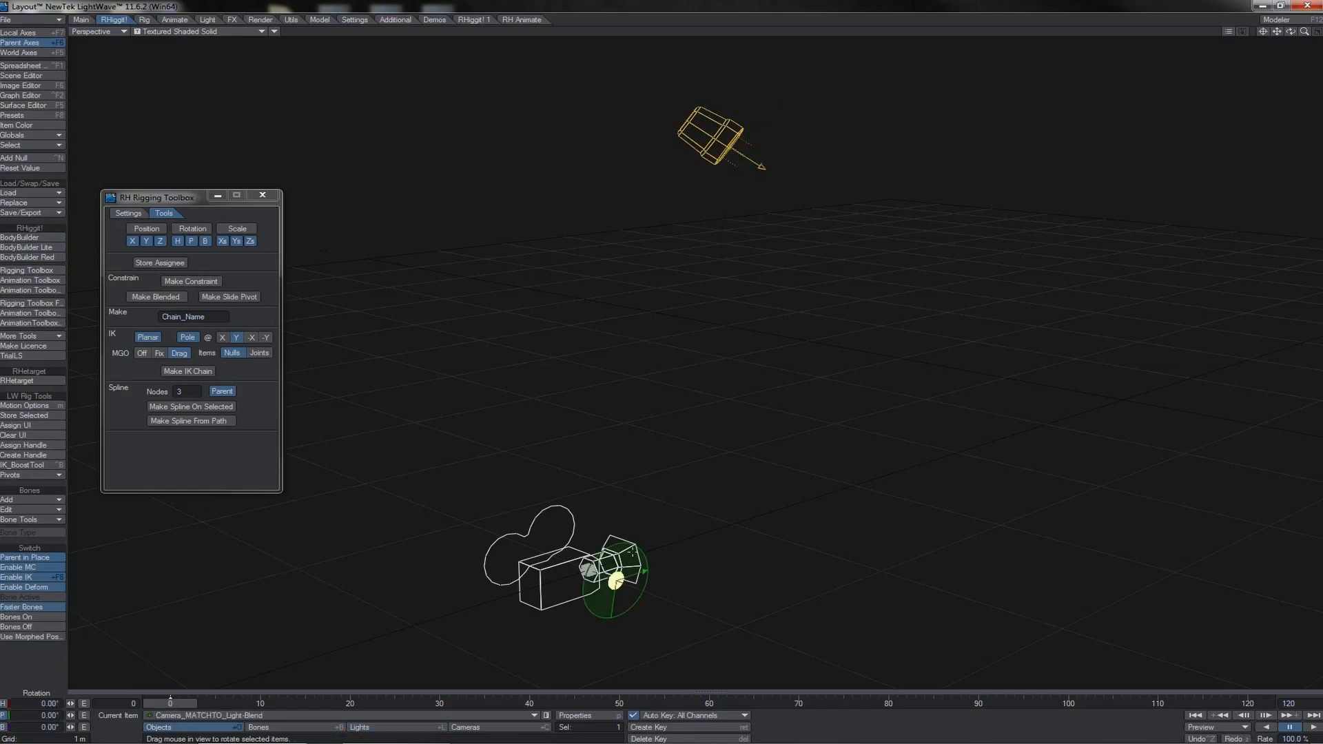
left_click_drag(633, 552, 644, 565)
left_click(714, 153)
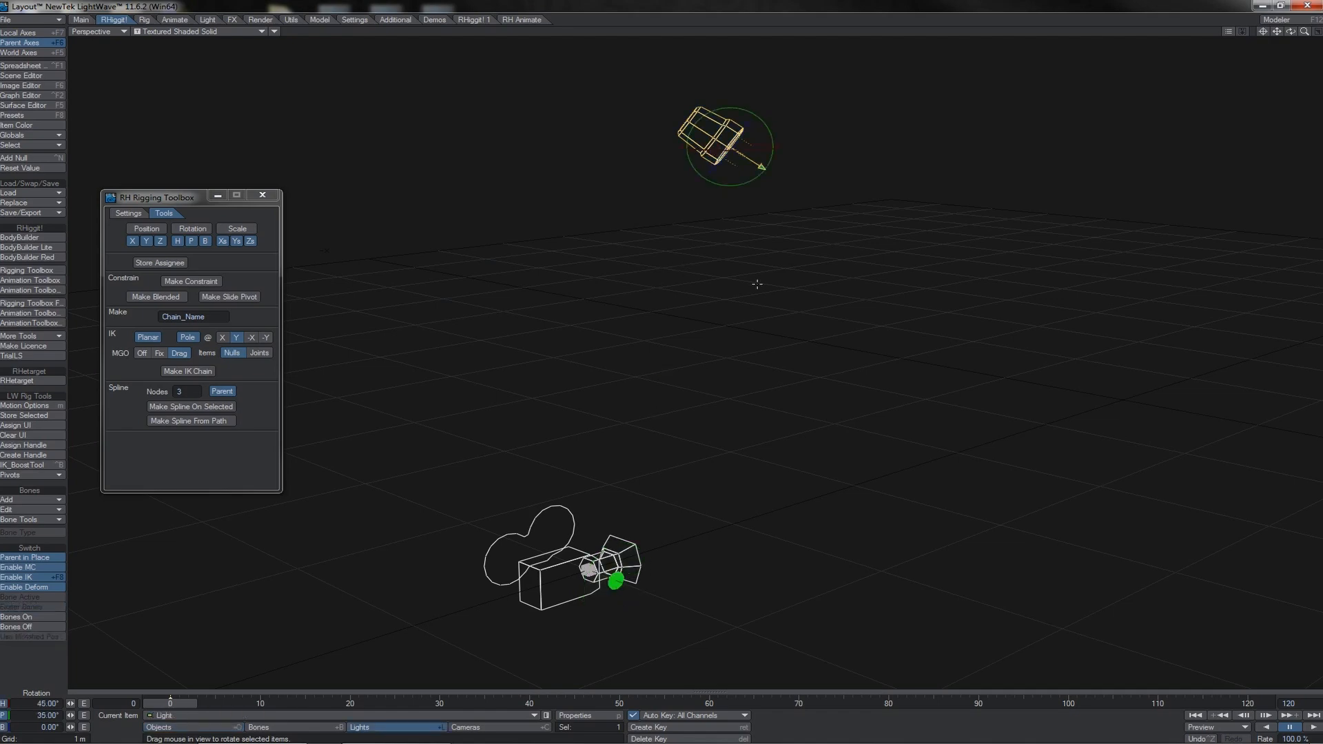
mouse_move(758, 284)
left_mouse_down()
mouse_move(786, 303)
mouse_move(772, 255)
mouse_move(813, 261)
mouse_move(730, 265)
mouse_move(757, 284)
left_mouse_up()
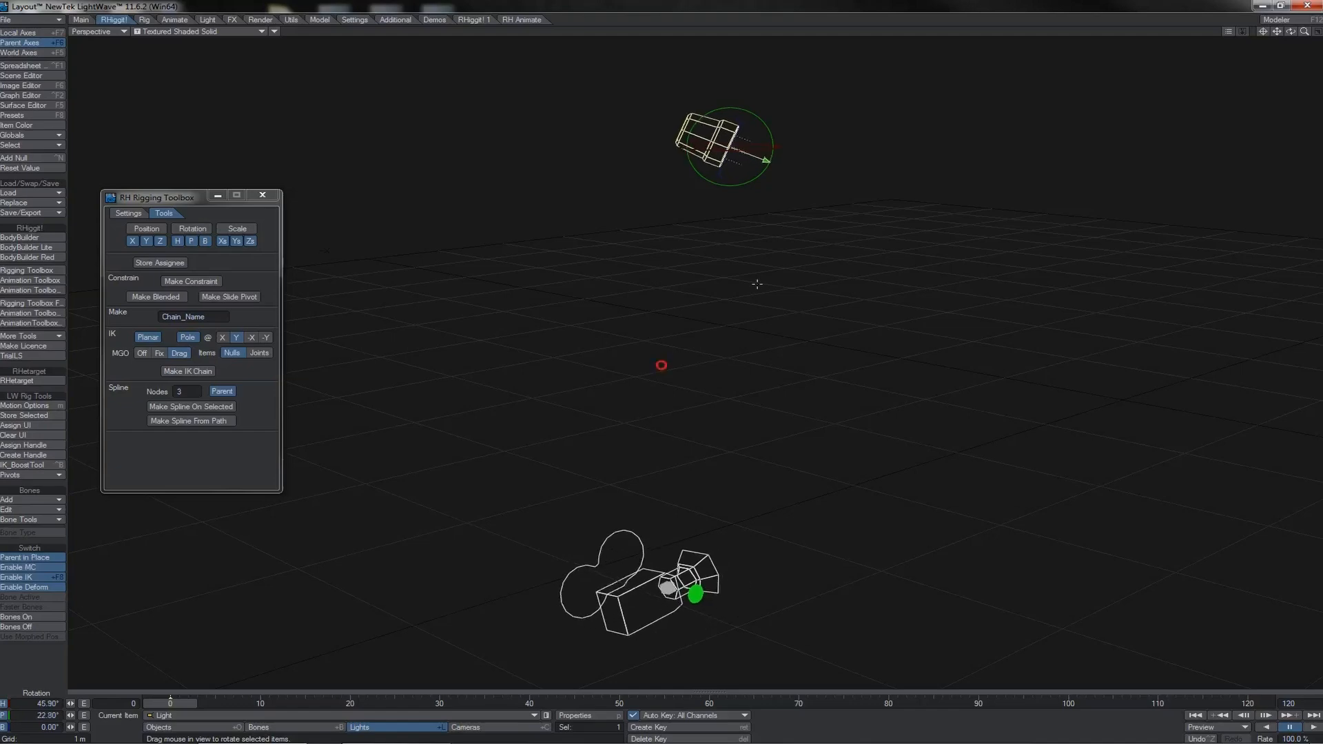
key("z")
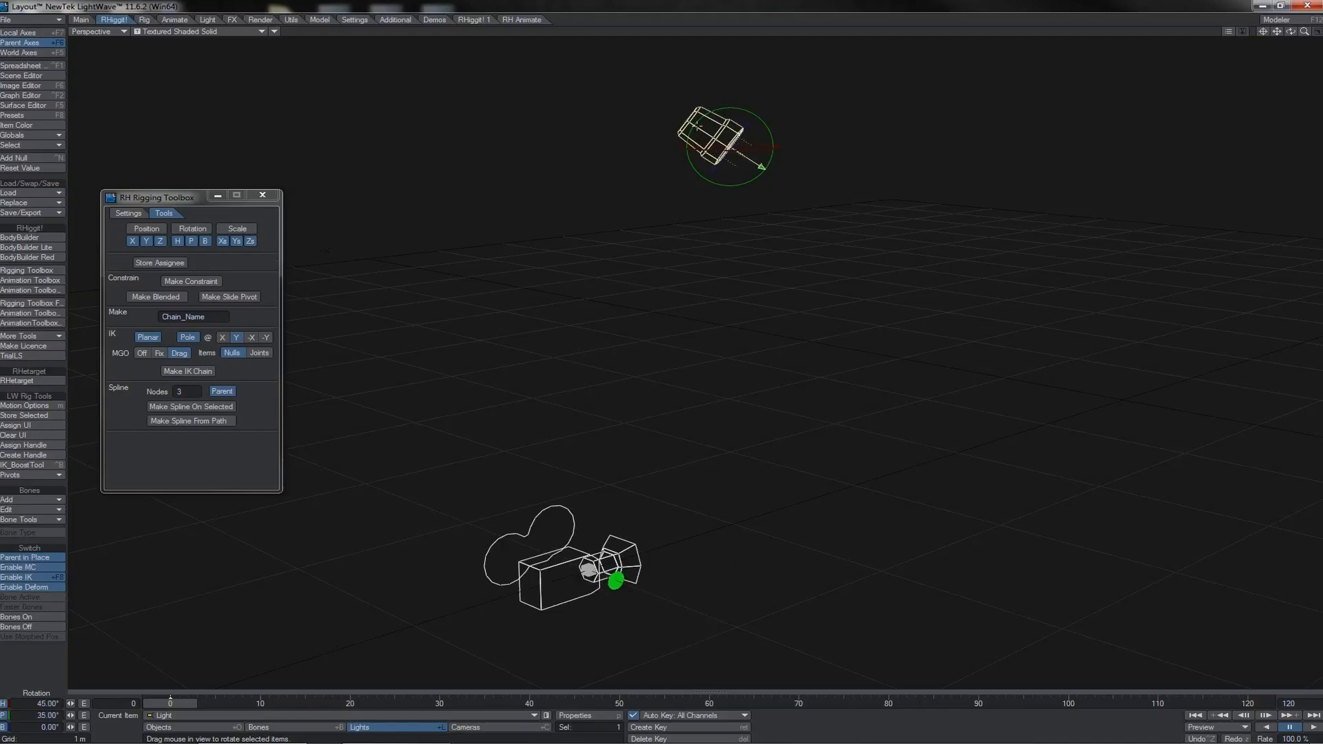
Step: Make a blended constraint control for the light alone, and rotate the control at different blend-control settings
left_click(158, 263)
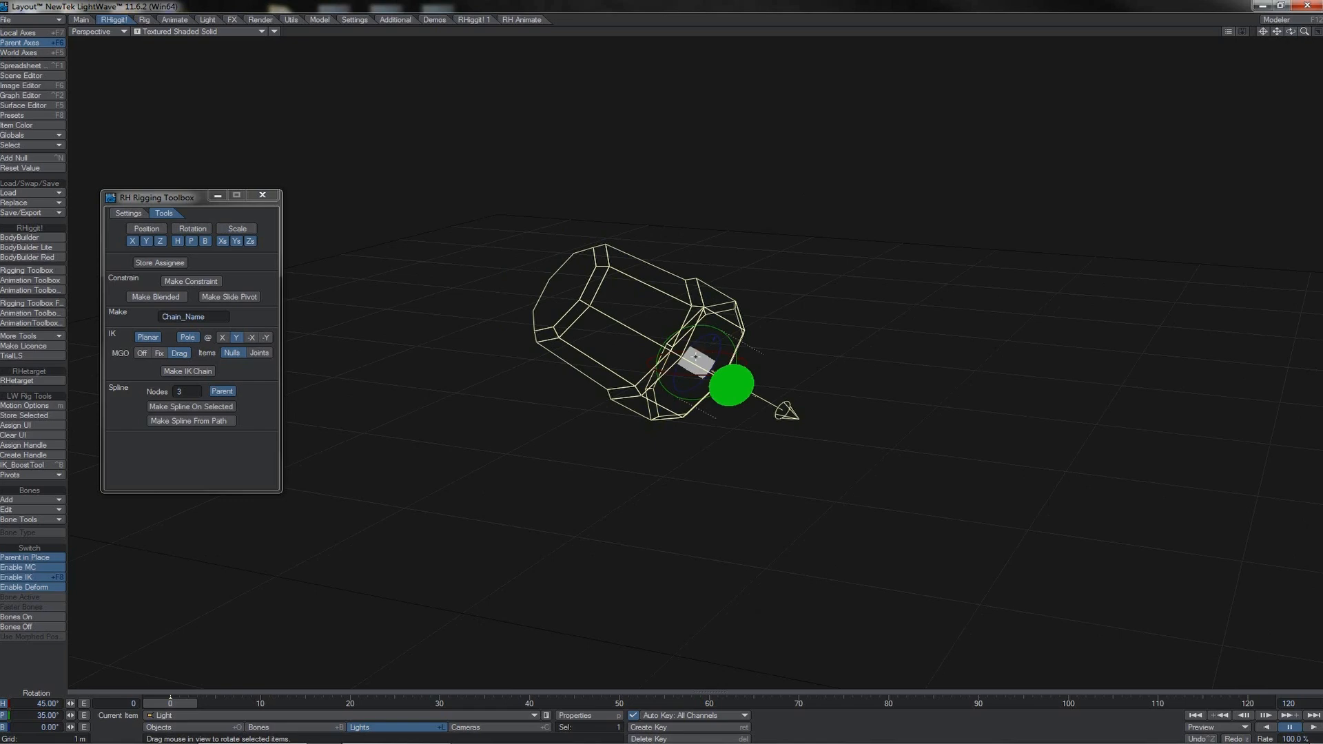
left_click(696, 357)
left_click_drag(856, 341, 828, 313)
left_click(732, 383)
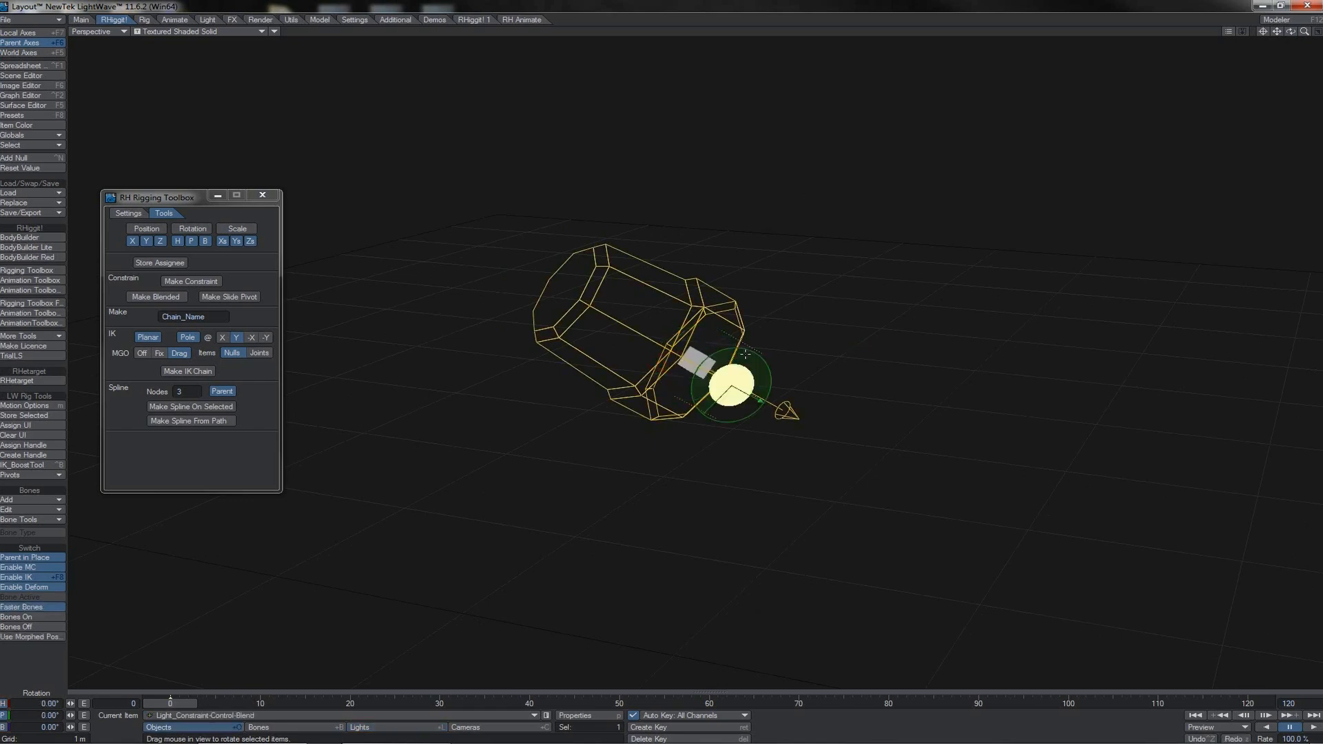
left_click_drag(745, 347, 744, 414)
left_click(697, 353)
left_click_drag(940, 329, 940, 372)
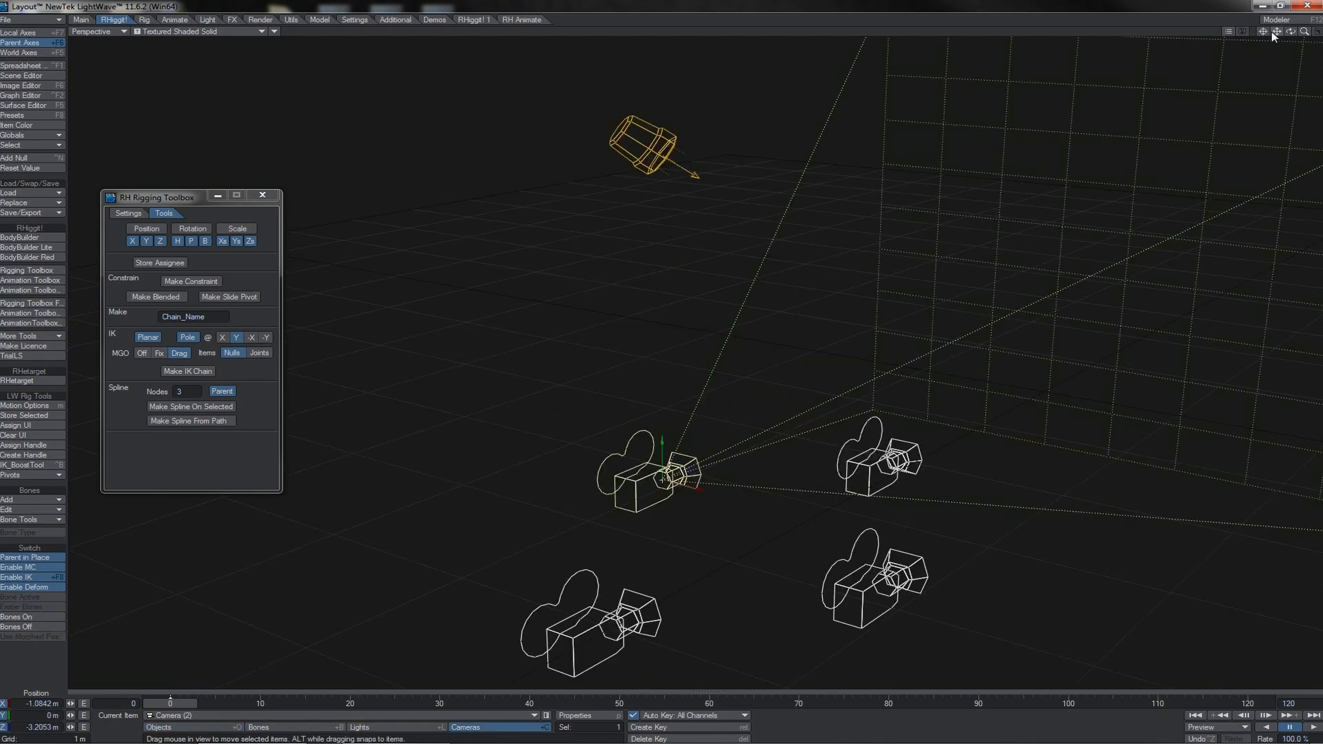
Step: Make blended constraints from all four cameras to the light, storing the cameras as assignees and disabling the rotation and scale channels
left_click_drag(1278, 31, 1278, 18)
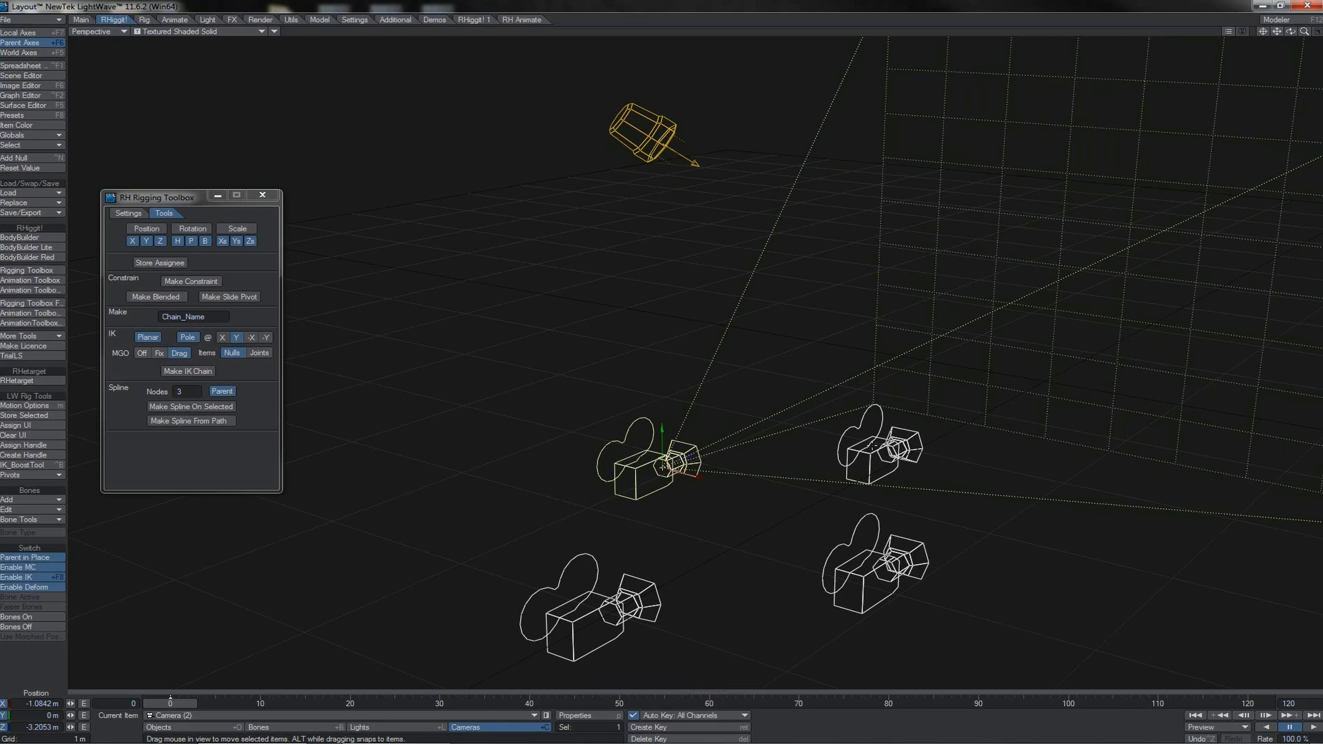
left_click_drag(935, 427, 572, 641, "shift")
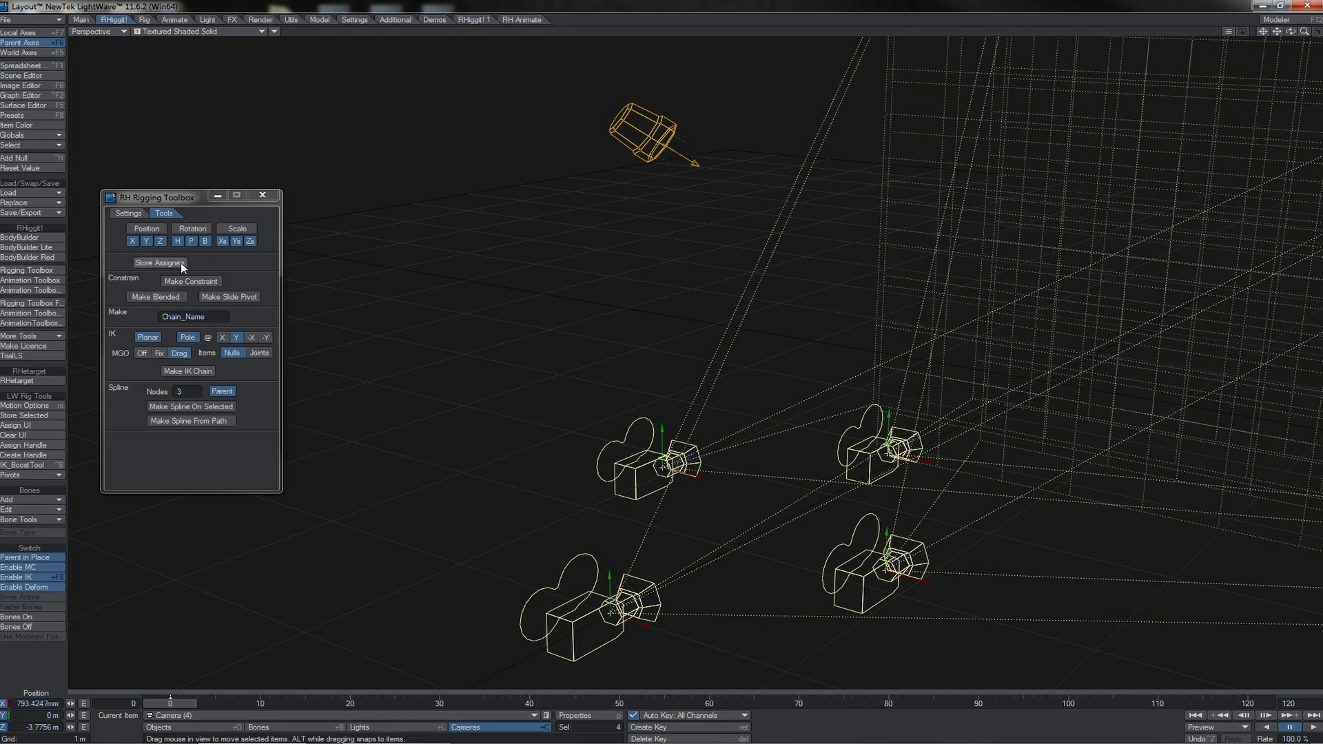
left_click(180, 262)
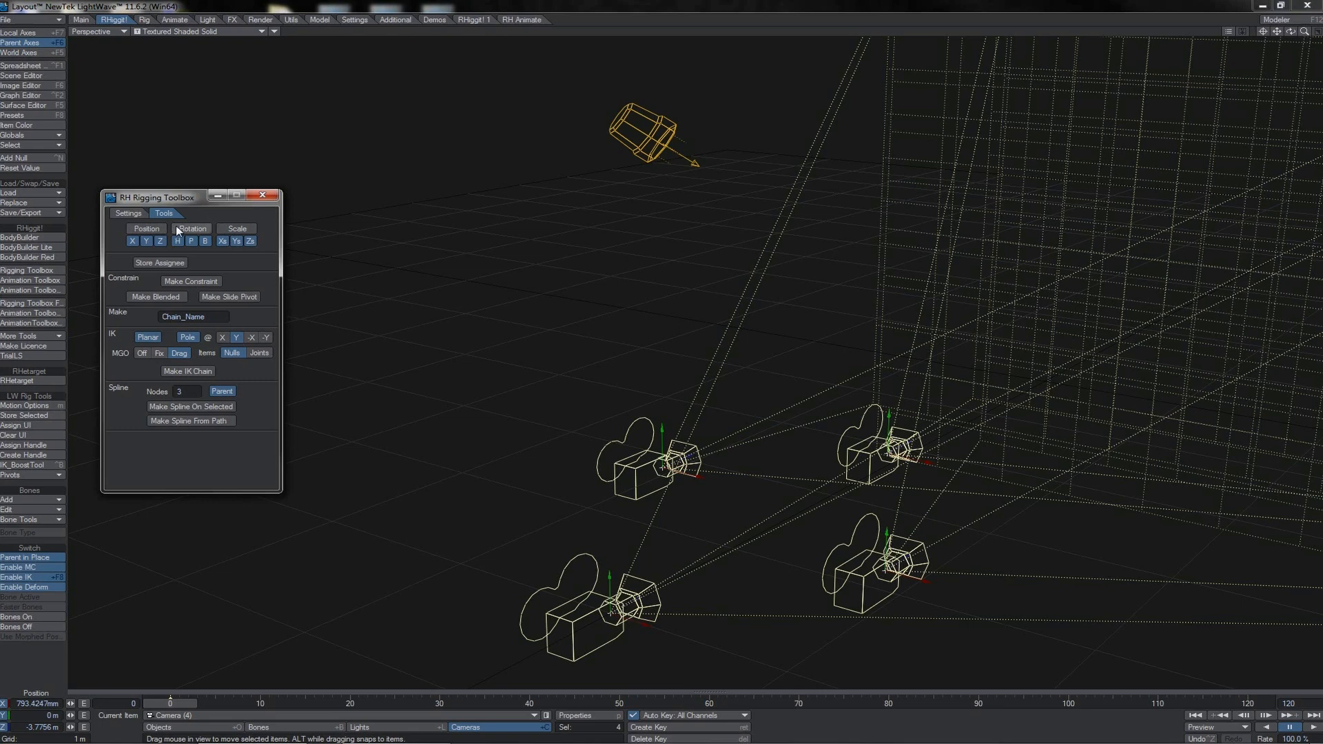
left_click(178, 231)
left_click(227, 231)
left_click(653, 141)
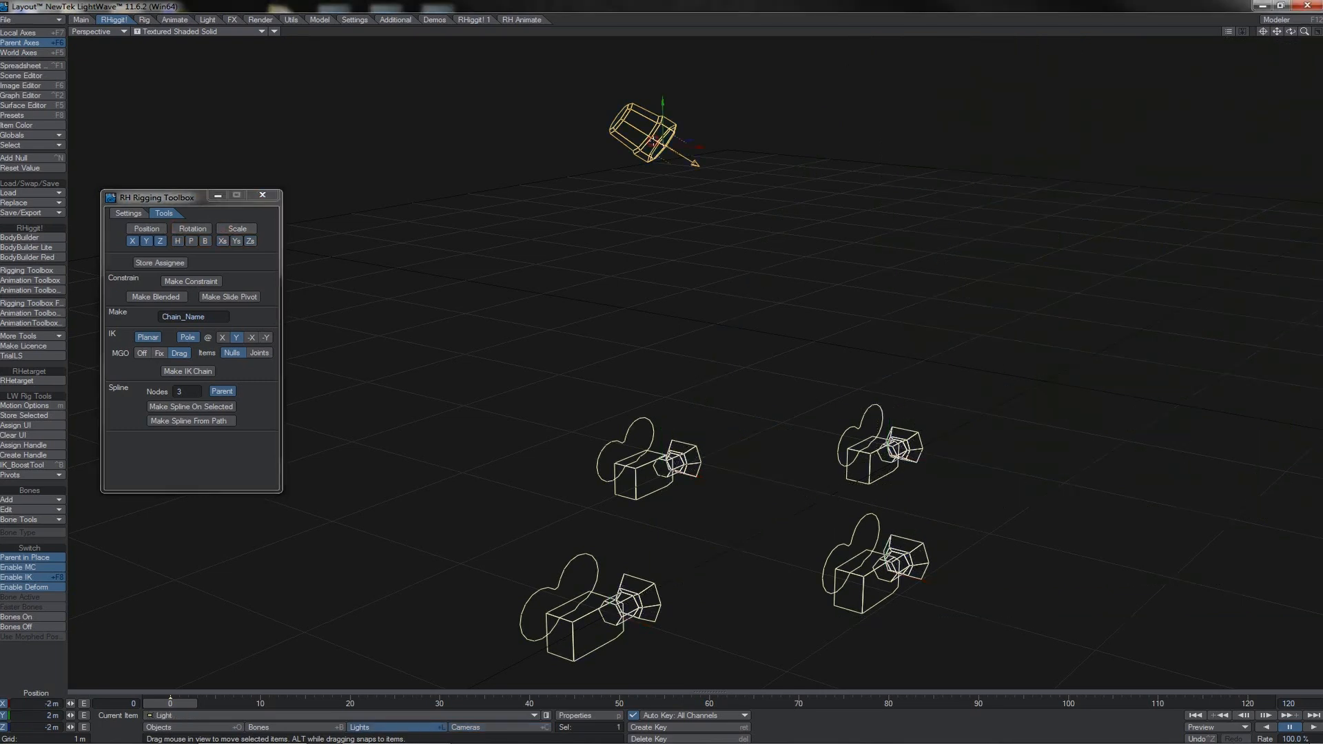
Step: Rotate the light to about 37.4° heading and 8.3° pitch, and rotate two cameras' blend controls to test their position blends
key("y")
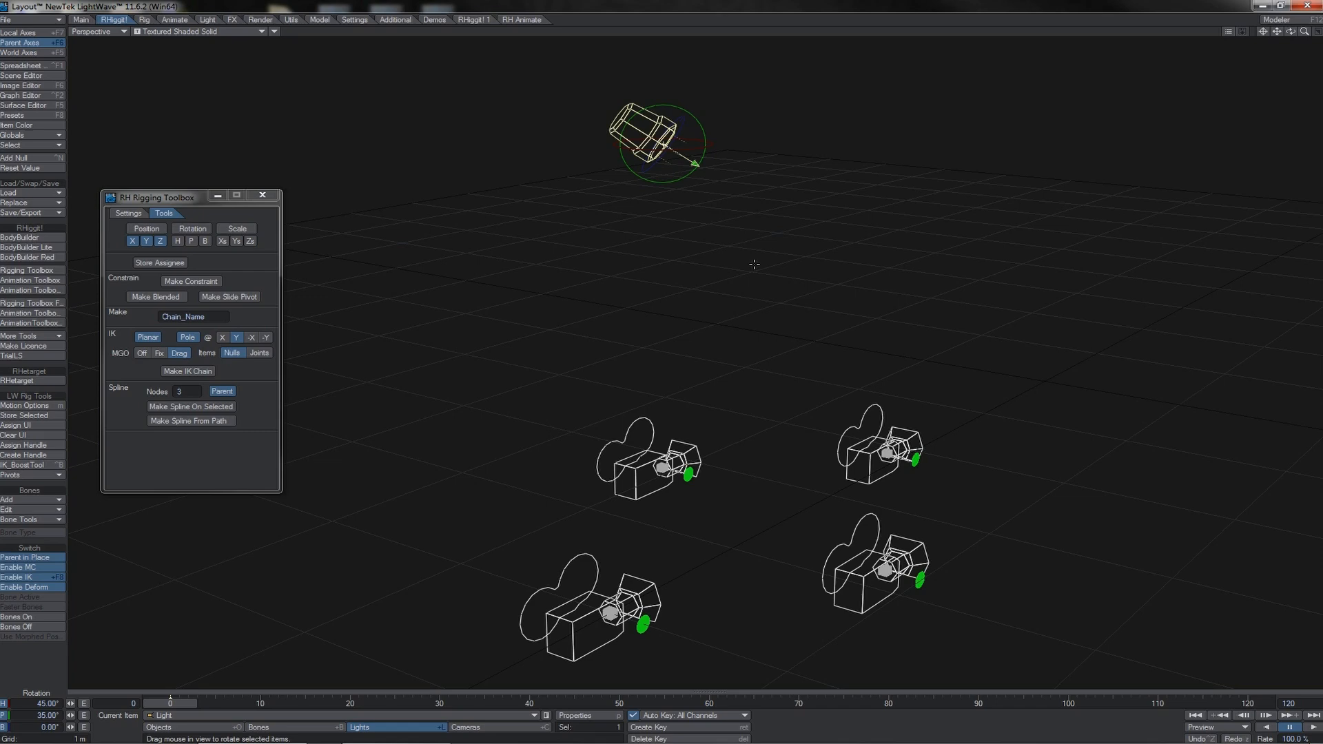
mouse_move(753, 260)
left_mouse_down()
mouse_move(715, 215)
mouse_move(757, 264)
left_mouse_up()
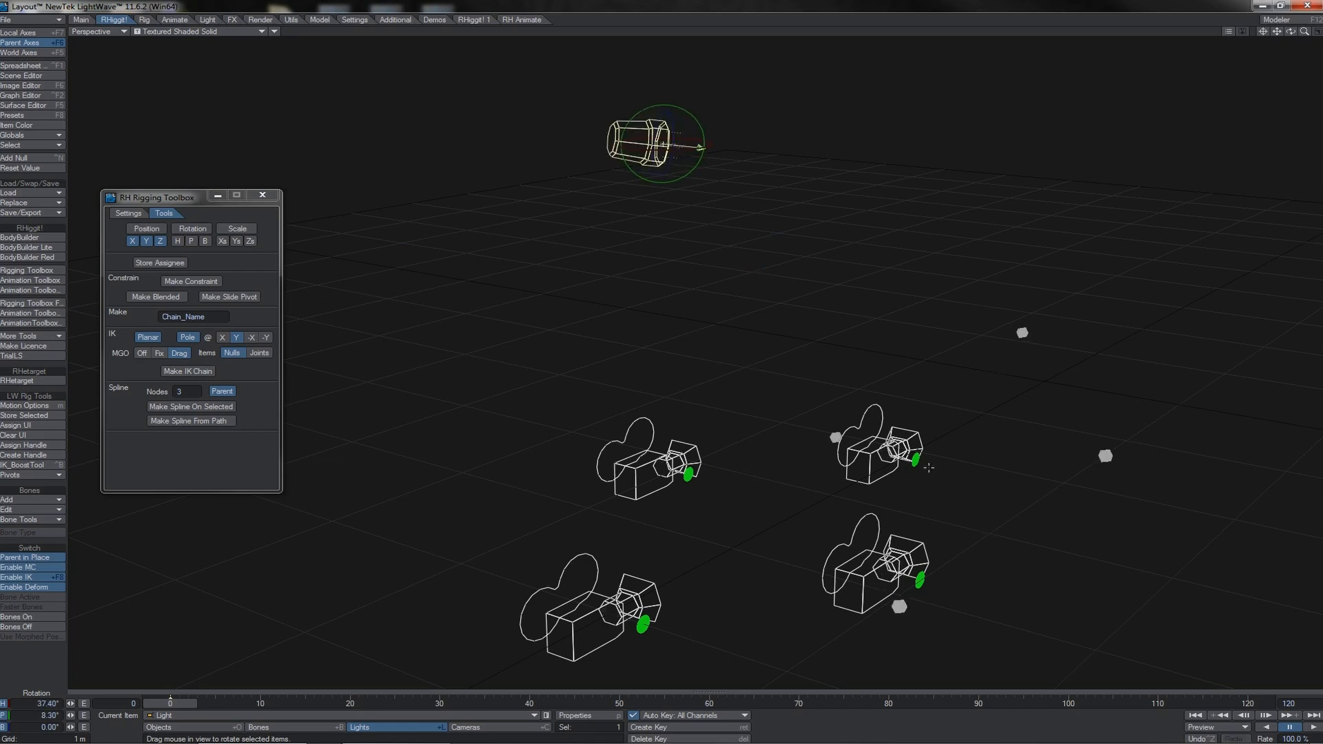
left_click(920, 463)
left_click_drag(922, 464, 922, 517)
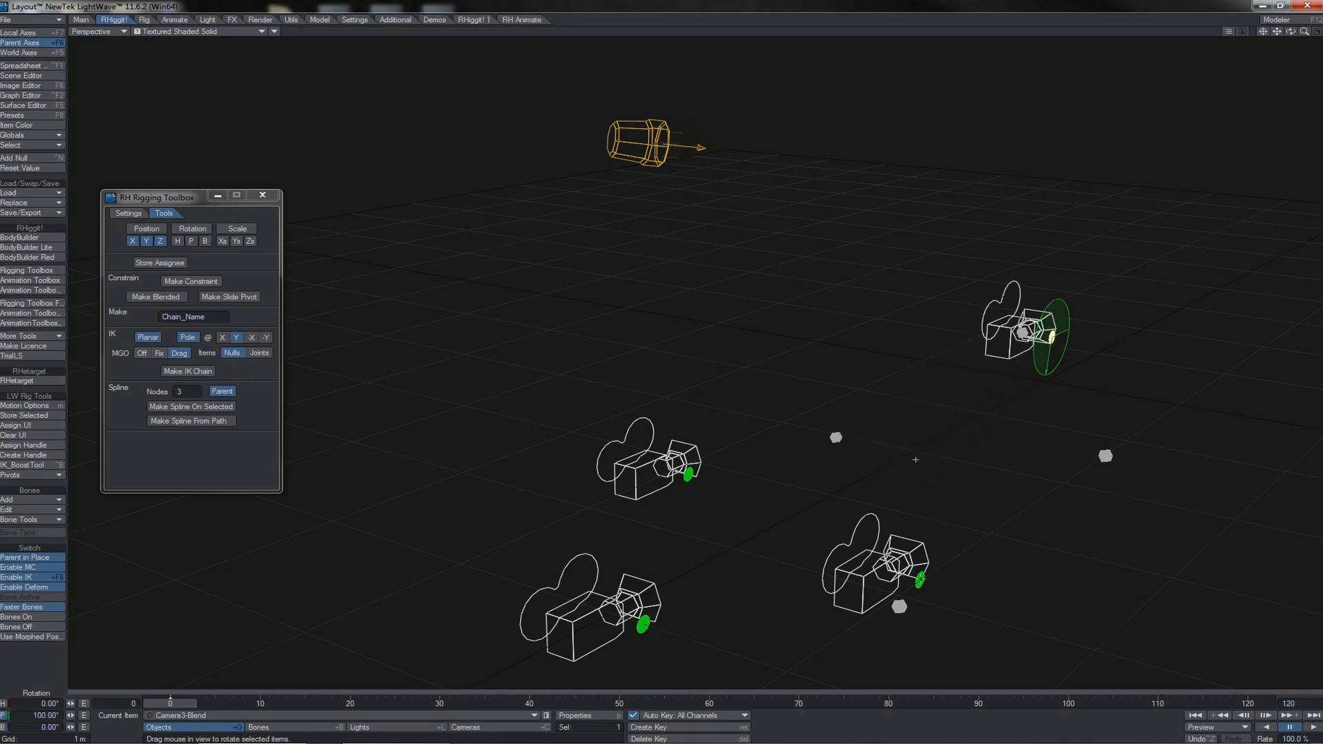
left_click(920, 580)
left_click_drag(920, 580, 661, 366)
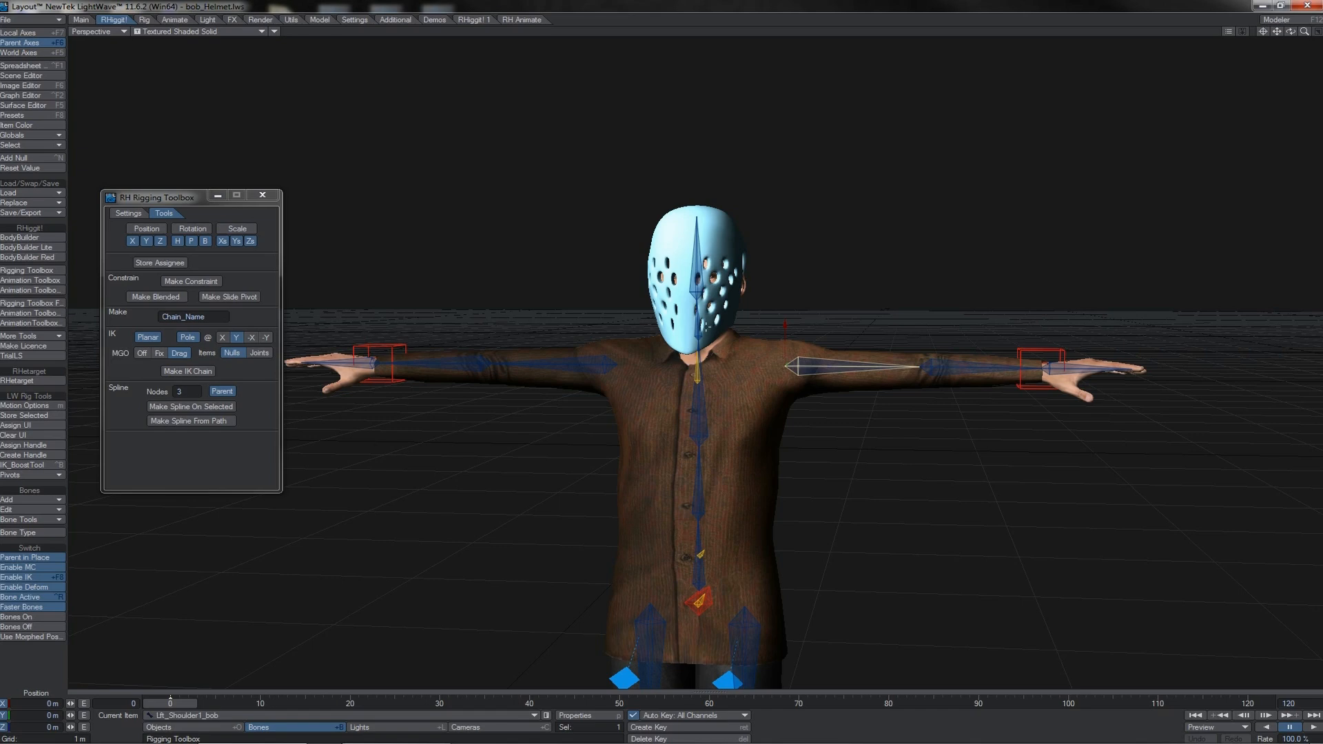
Step: Try rotating the character's head bone to test whether the helmet follows, and undo the rotation
left_click(696, 277)
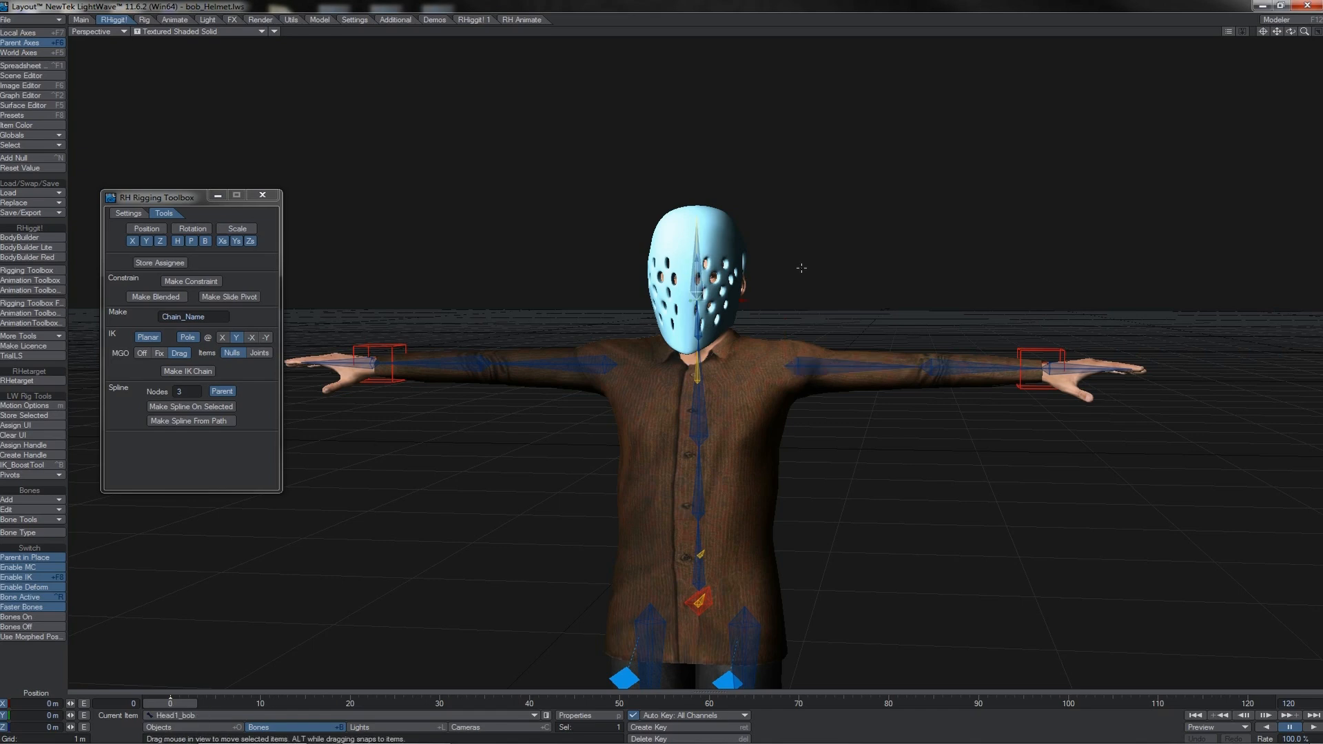
key("y")
mouse_move(836, 275)
left_mouse_down()
mouse_move(889, 290)
mouse_move(865, 286)
mouse_move(855, 265)
mouse_move(879, 293)
mouse_move(858, 266)
mouse_move(861, 304)
mouse_move(823, 296)
mouse_move(865, 276)
mouse_move(834, 310)
mouse_move(851, 269)
left_mouse_up()
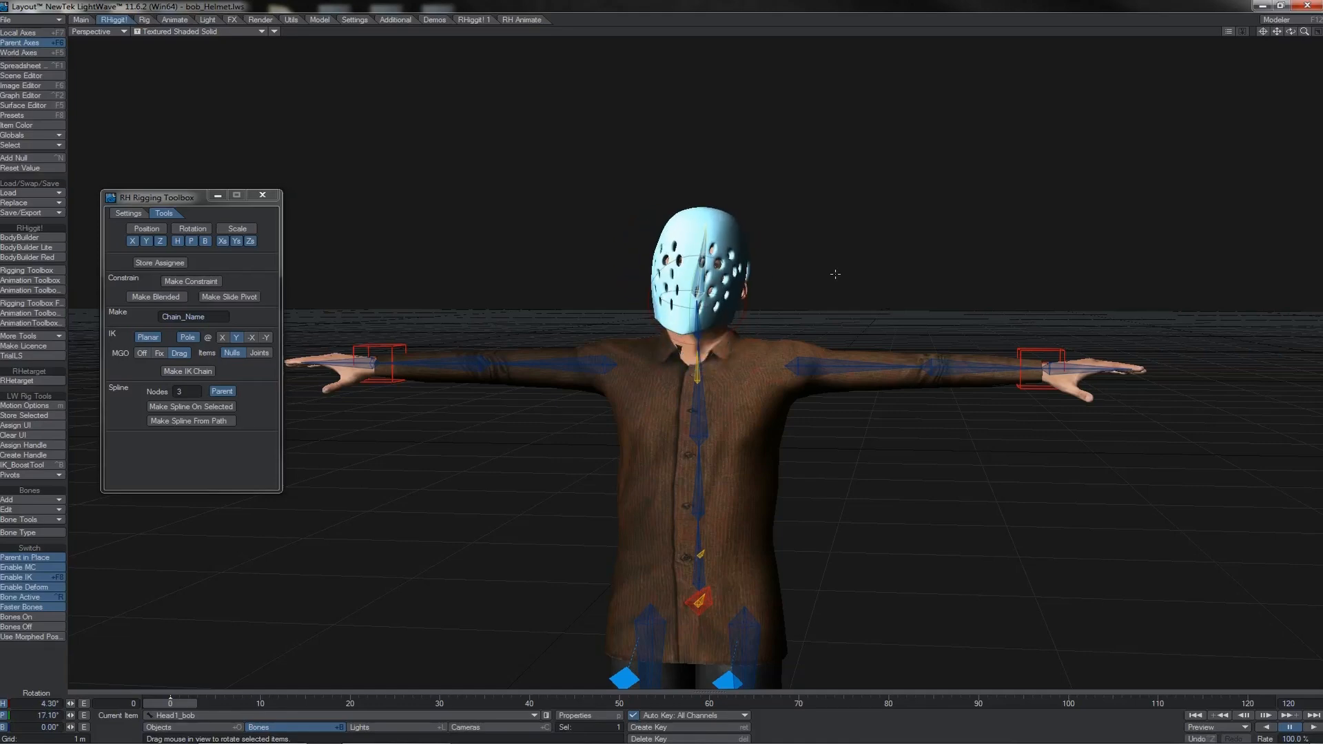
key("ctrl+z")
Step: Try lifting the helmet off the character's head, and undo the move
left_click(738, 235)
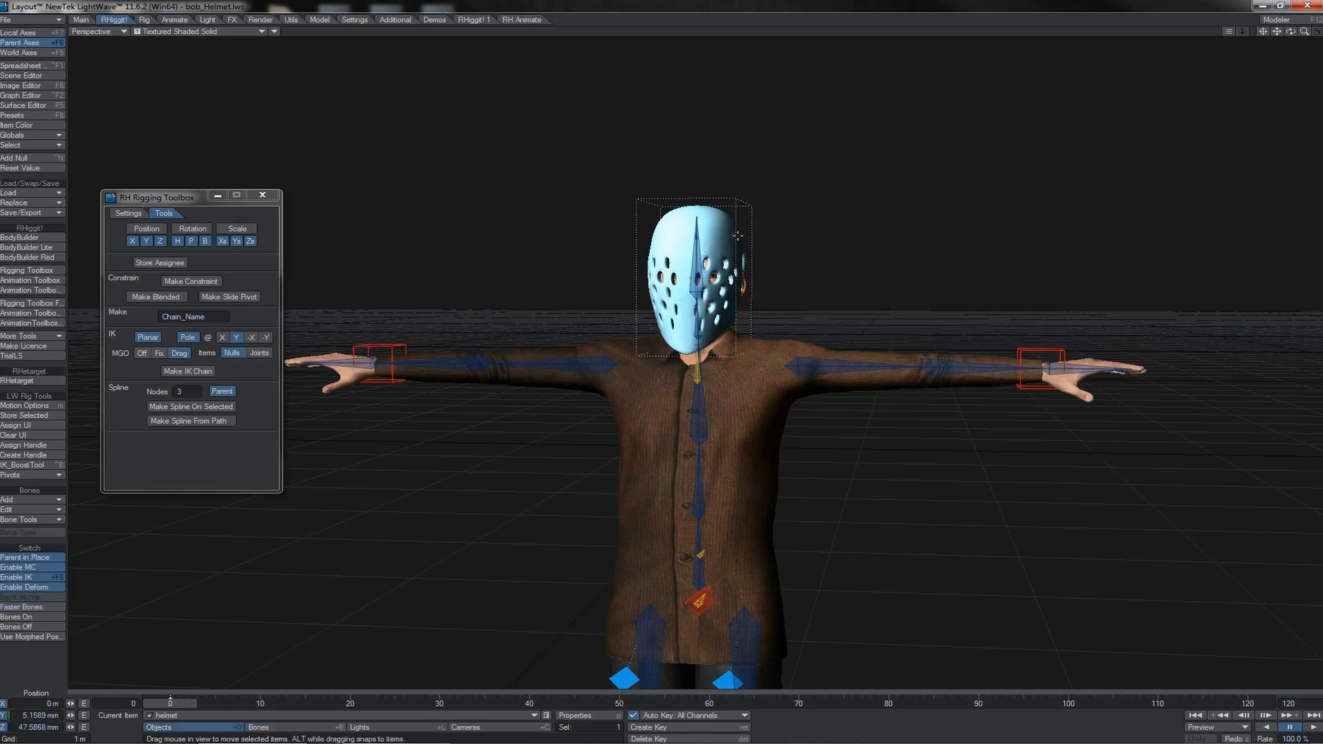
left_click_drag(703, 262, 702, 108)
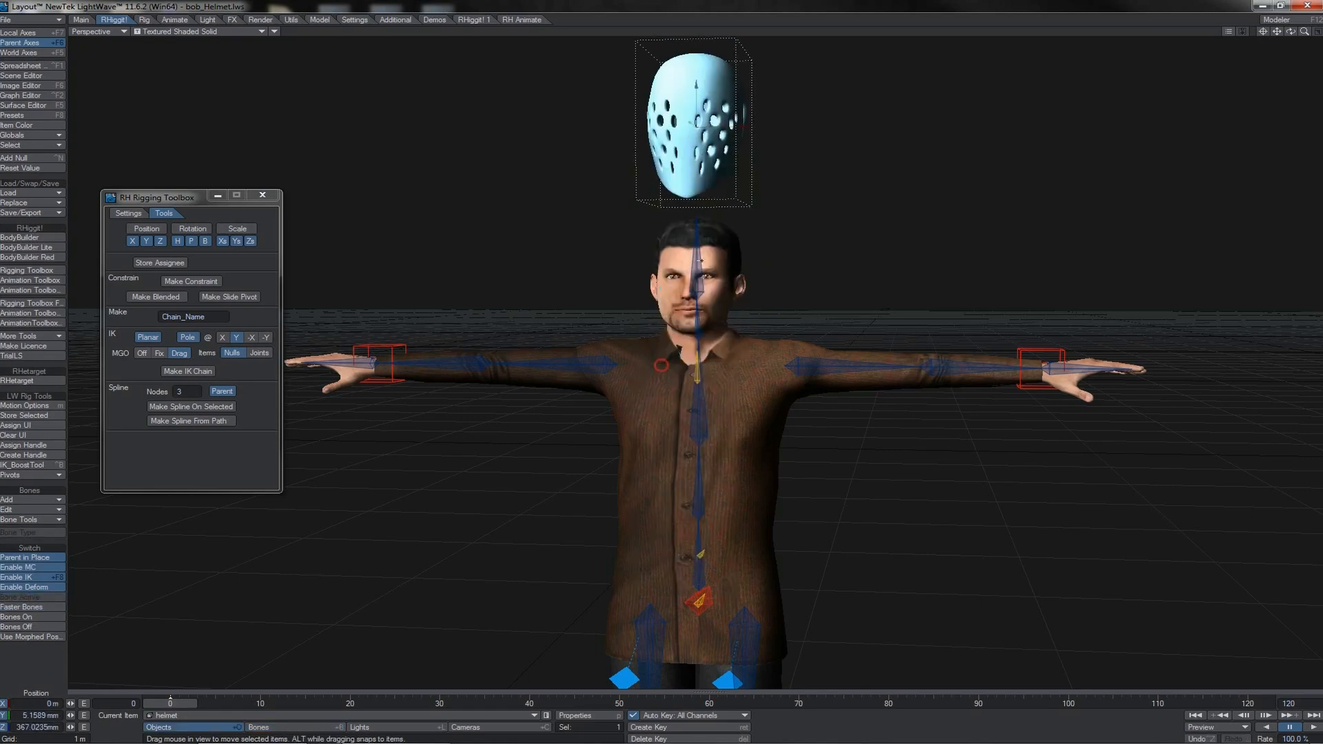
key("ctrl+z")
Step: Pose the left arm's IK goal so the hand rests on the helmet, and lower the arm's IK pole to hip height
left_click(1047, 354)
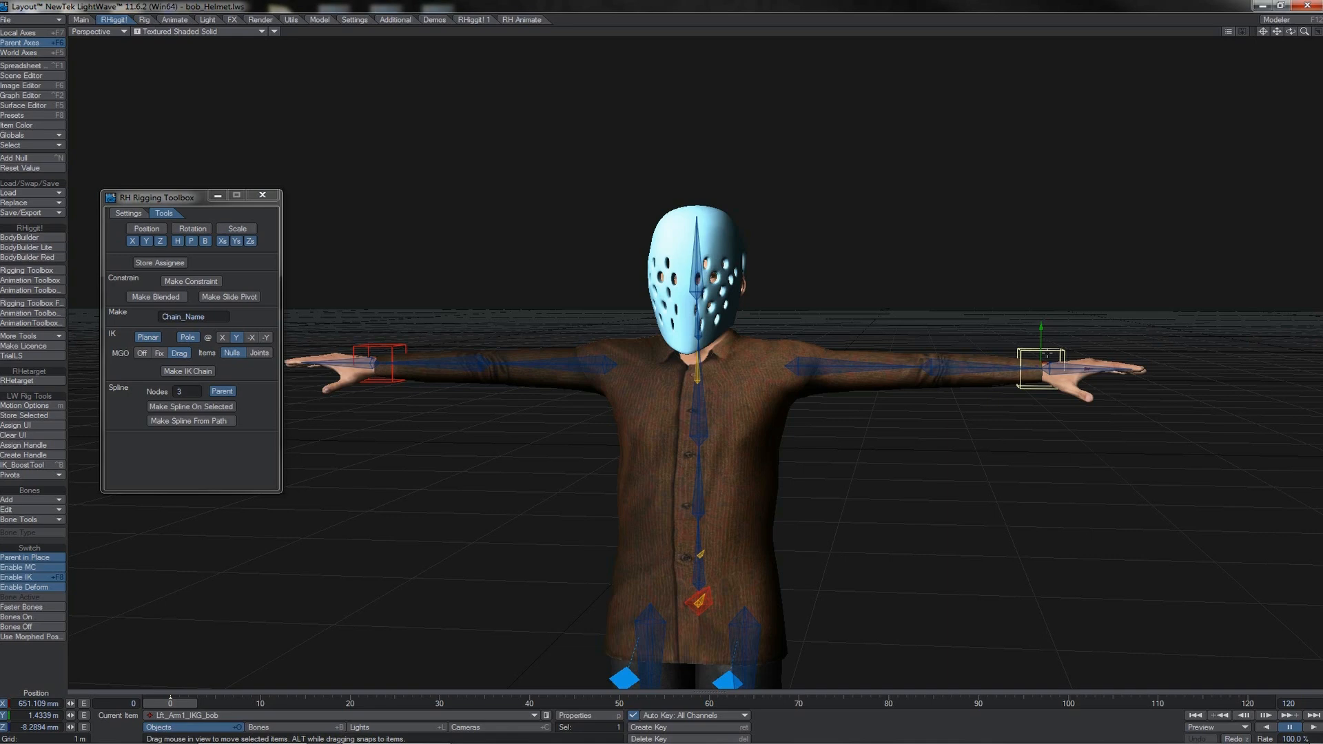
key("1")
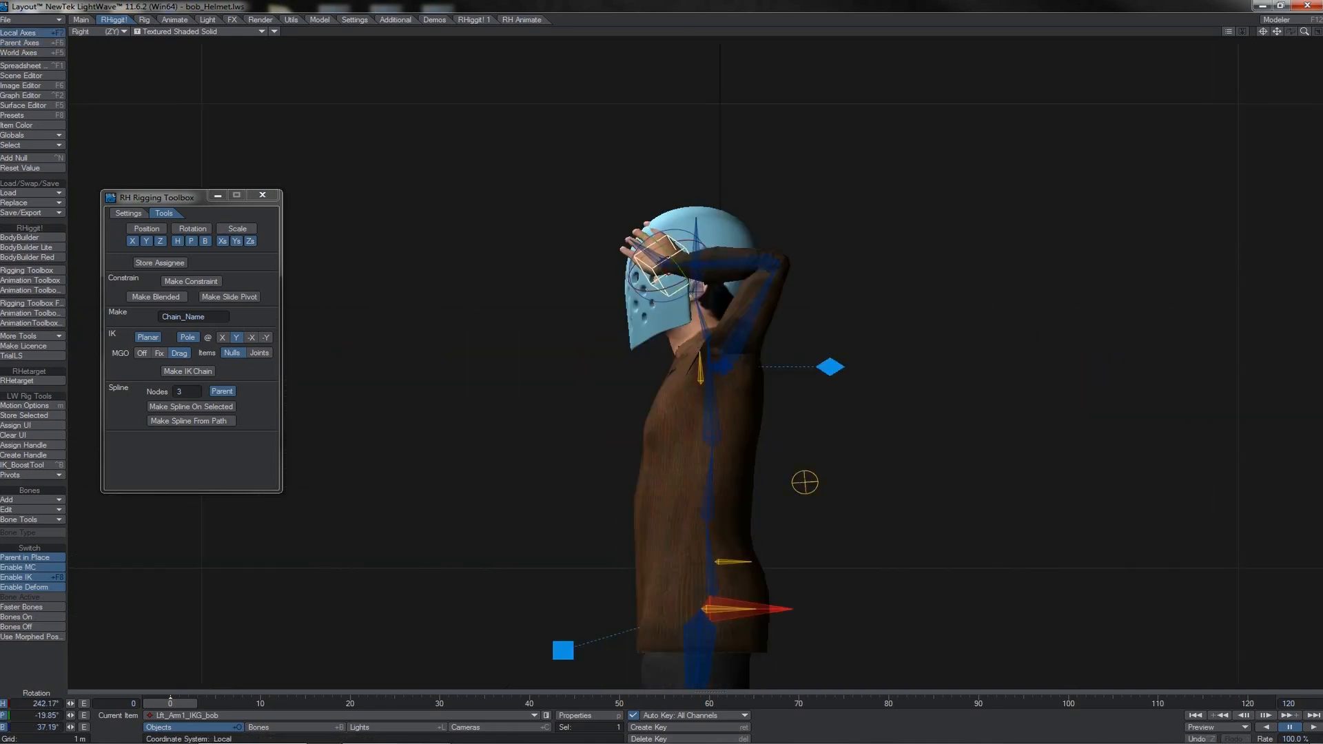
key("4")
left_click(834, 372)
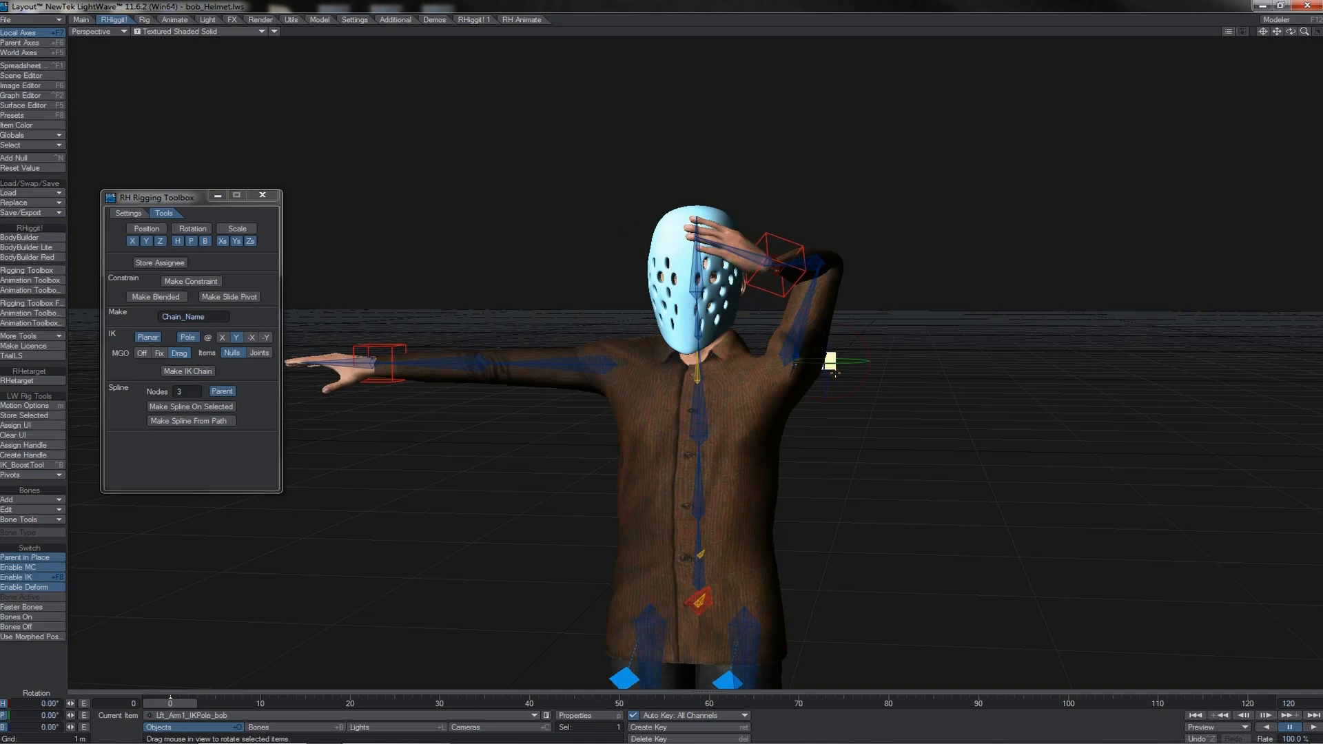
key("t")
left_click_drag(834, 330, 829, 551)
Step: Make a blended constraint from the helmet to the left wrist bone, with the helmet stored as assignee and all channels enabled
left_click_drag(642, 200, 667, 213, "alt")
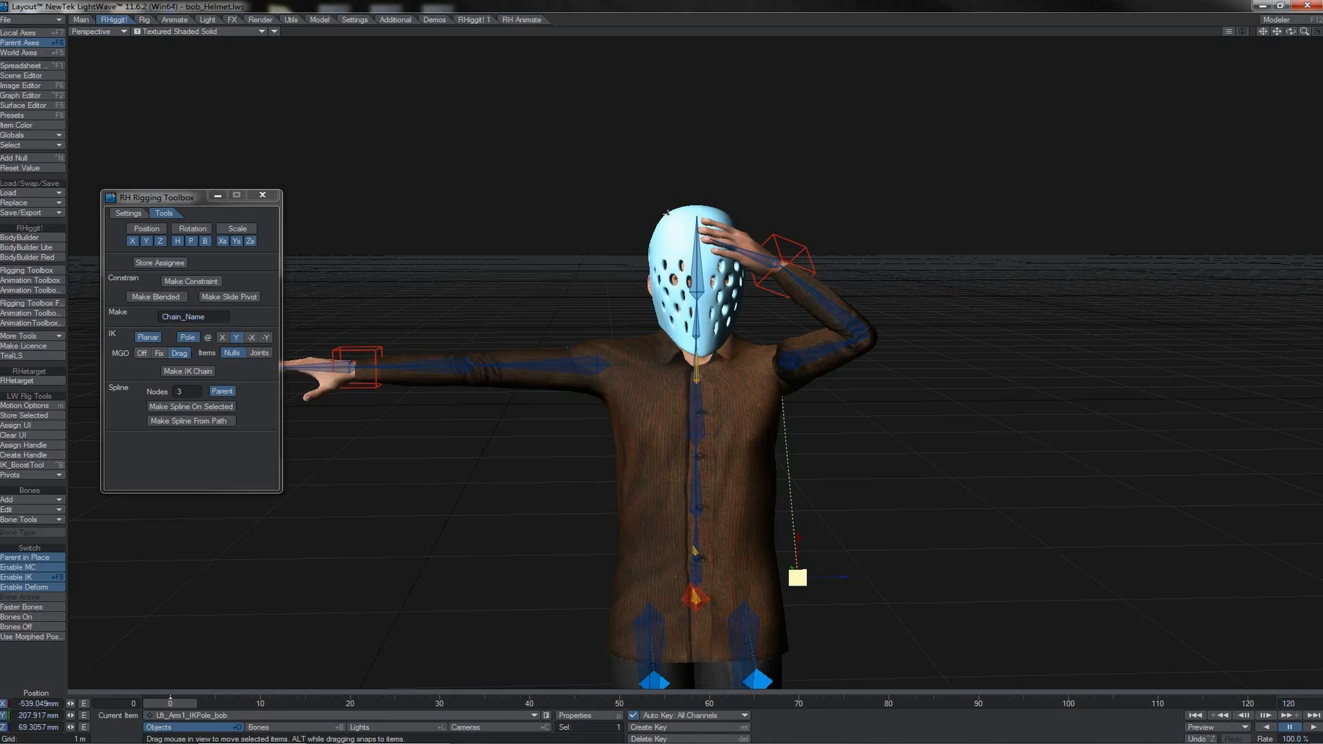
left_click(667, 213)
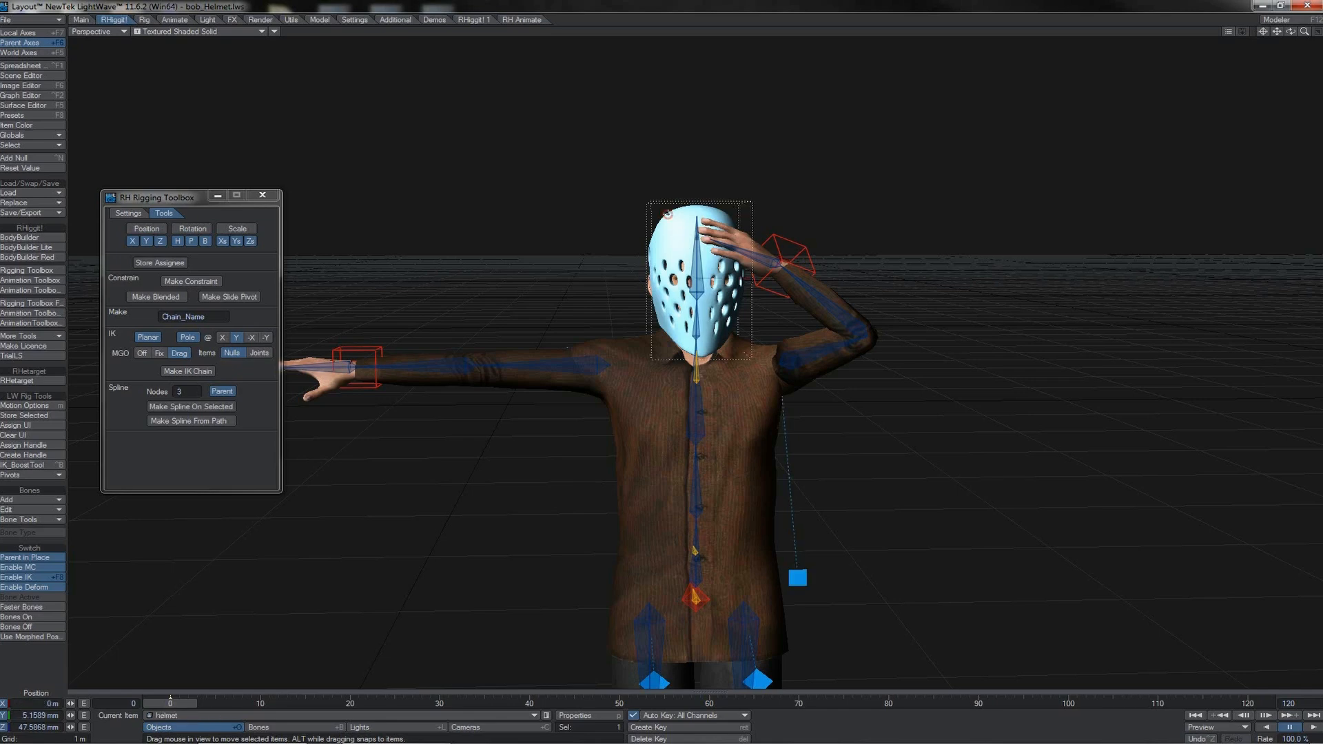
left_click(168, 262)
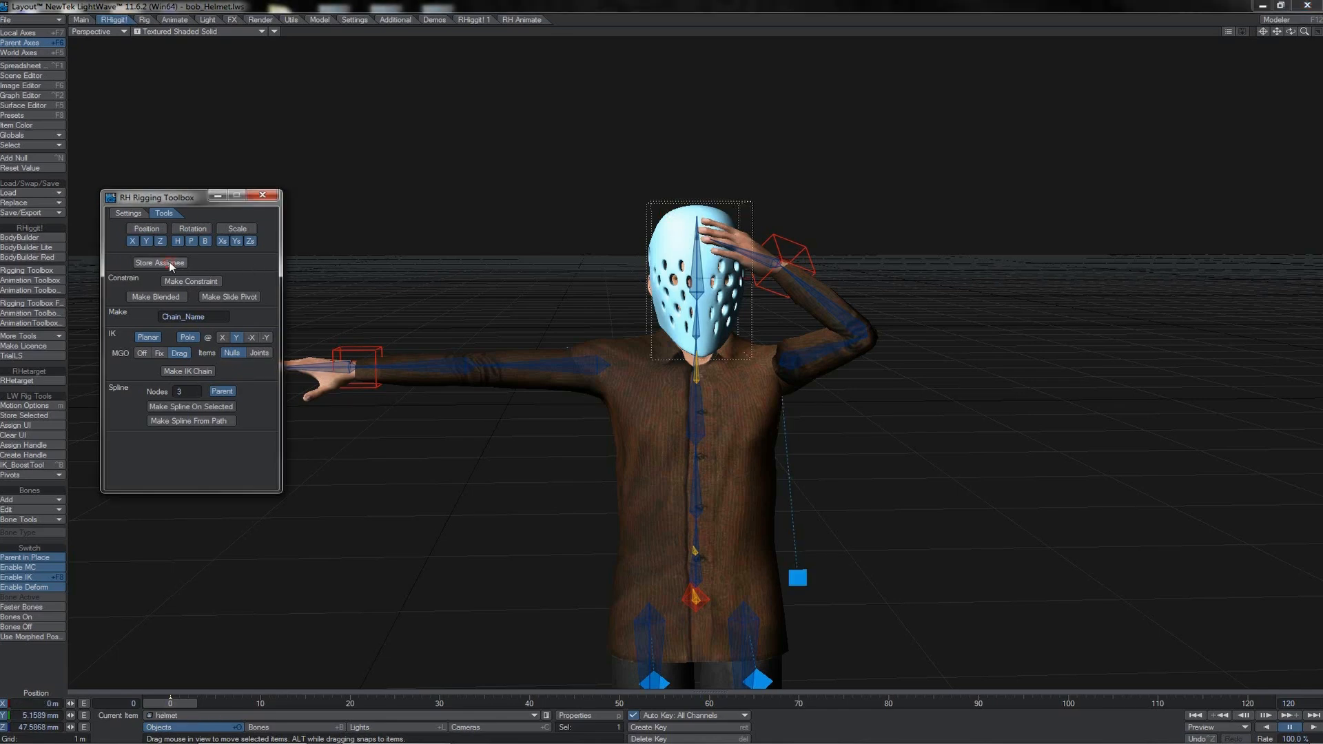
left_click(766, 262)
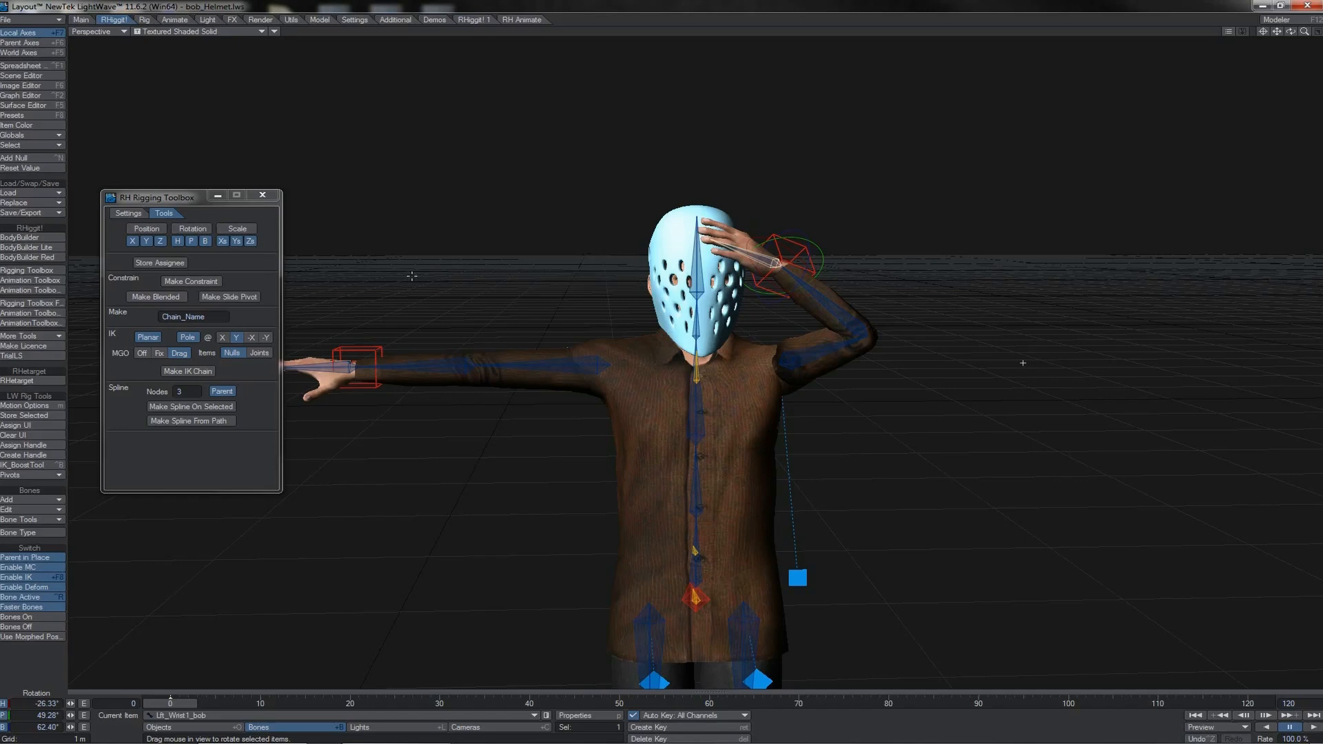
left_click(167, 296)
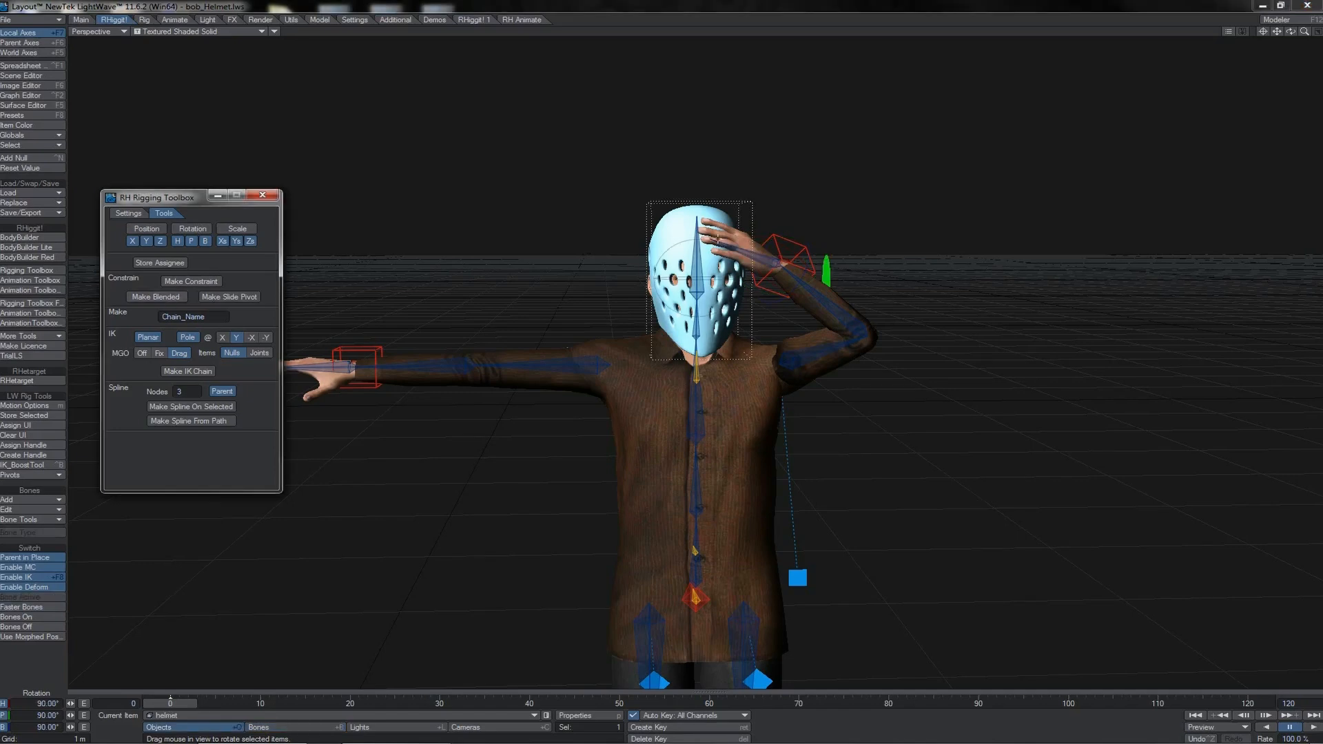
Step: Switch to parent axes and move the helmet's blend control close to the side of the helmet
left_click(830, 267)
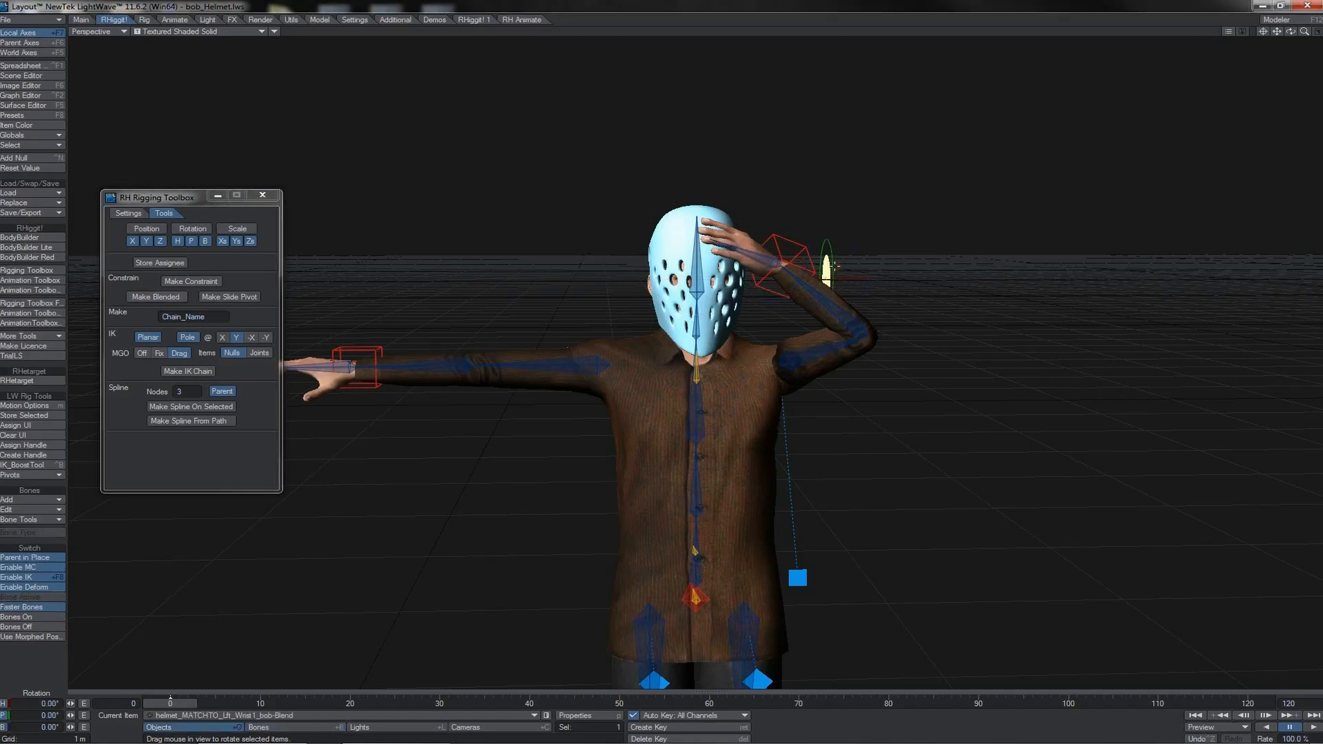
key("shift+F6")
key("t")
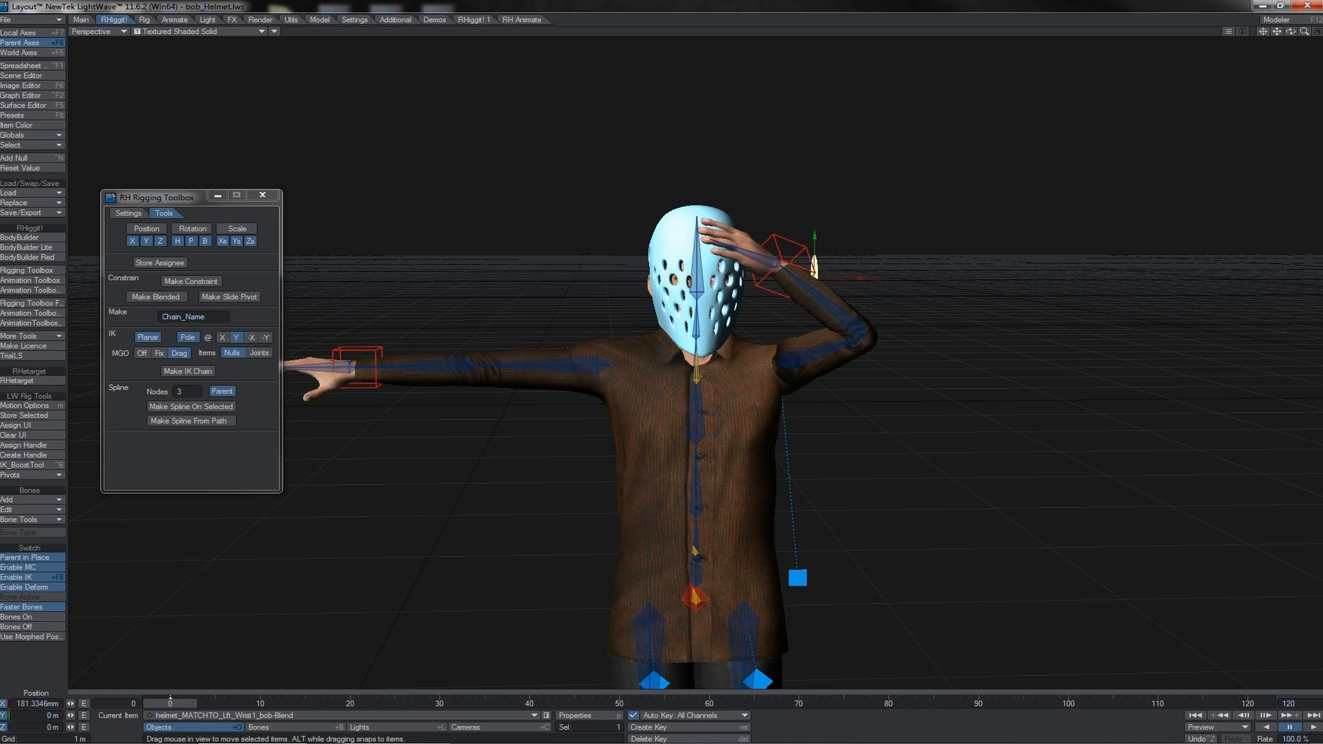
left_click_drag(815, 264, 784, 295)
Step: Try moving the left arm's IK goal away from the helmet, undo that move, and rotate the helmet's blend control
left_click(808, 260)
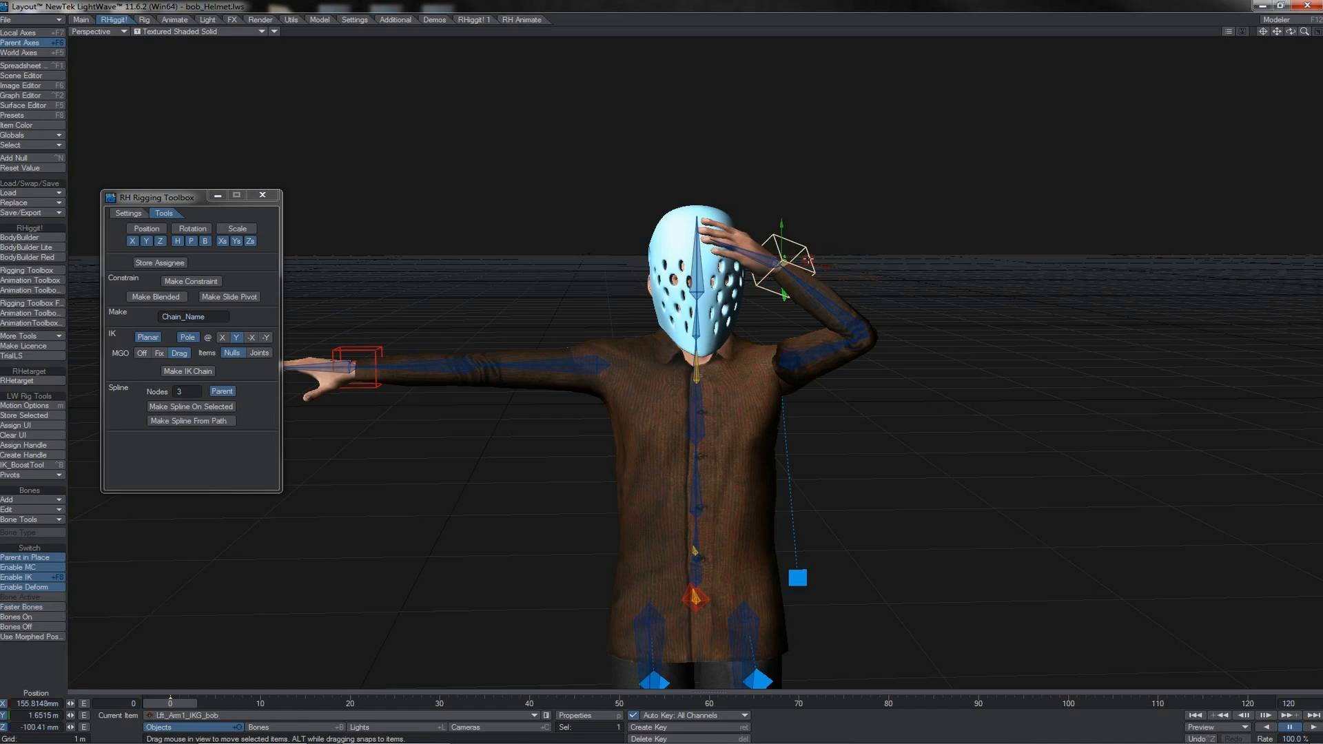
mouse_move(883, 242)
left_mouse_down()
mouse_move(884, 253)
mouse_move(927, 240)
mouse_move(947, 252)
mouse_move(883, 246)
left_mouse_up()
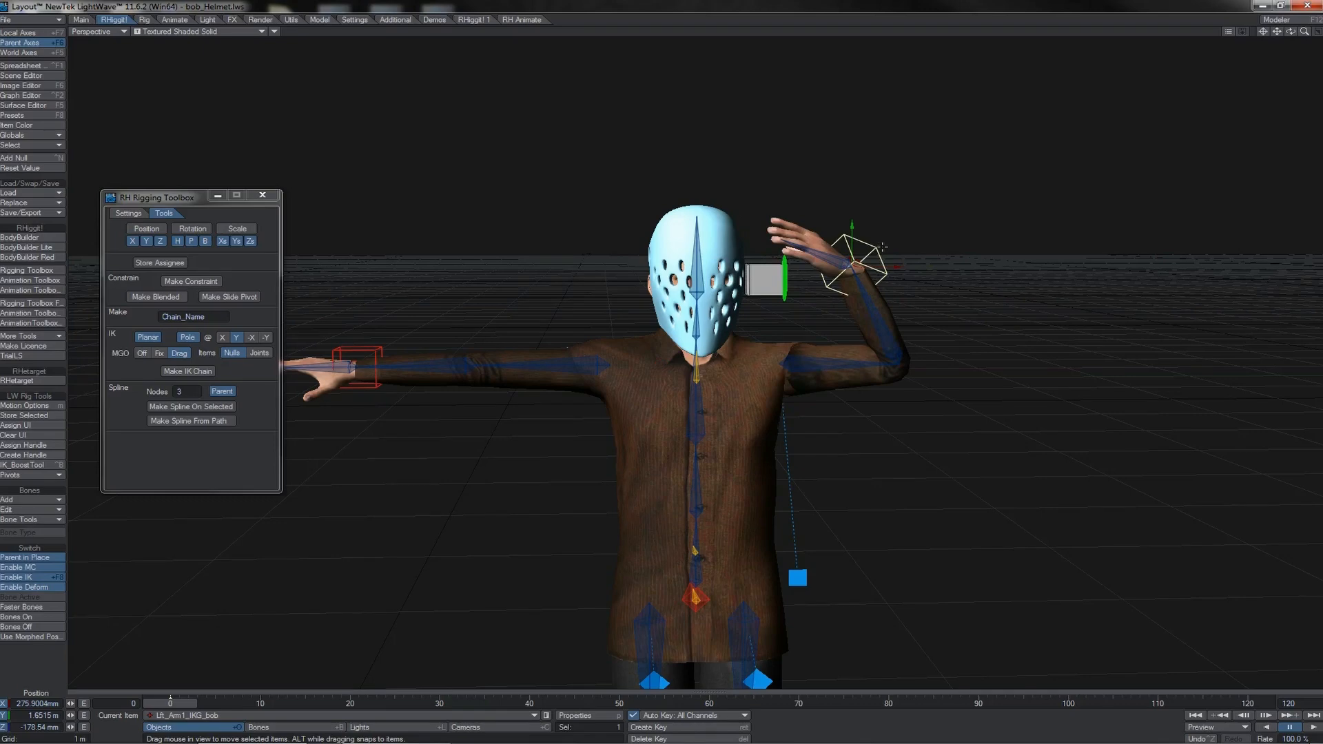
left_click(757, 283)
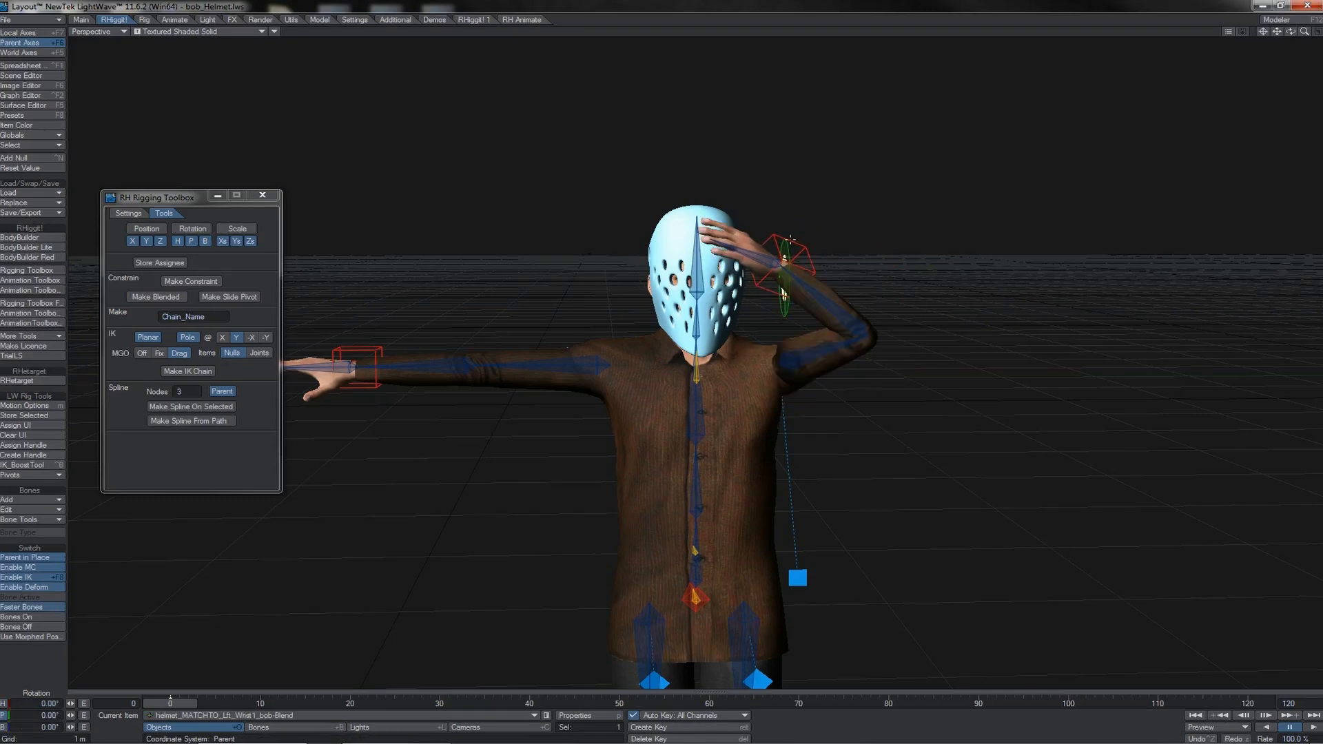
left_click_drag(787, 242, 787, 310)
Step: Rotate the left arm's IK goal to about -50° pitch and move it to carry the helmet in front of the chest
left_click(780, 226)
mouse_move(781, 228)
left_mouse_down()
mouse_move(780, 181)
mouse_move(781, 226)
left_mouse_up()
key("3")
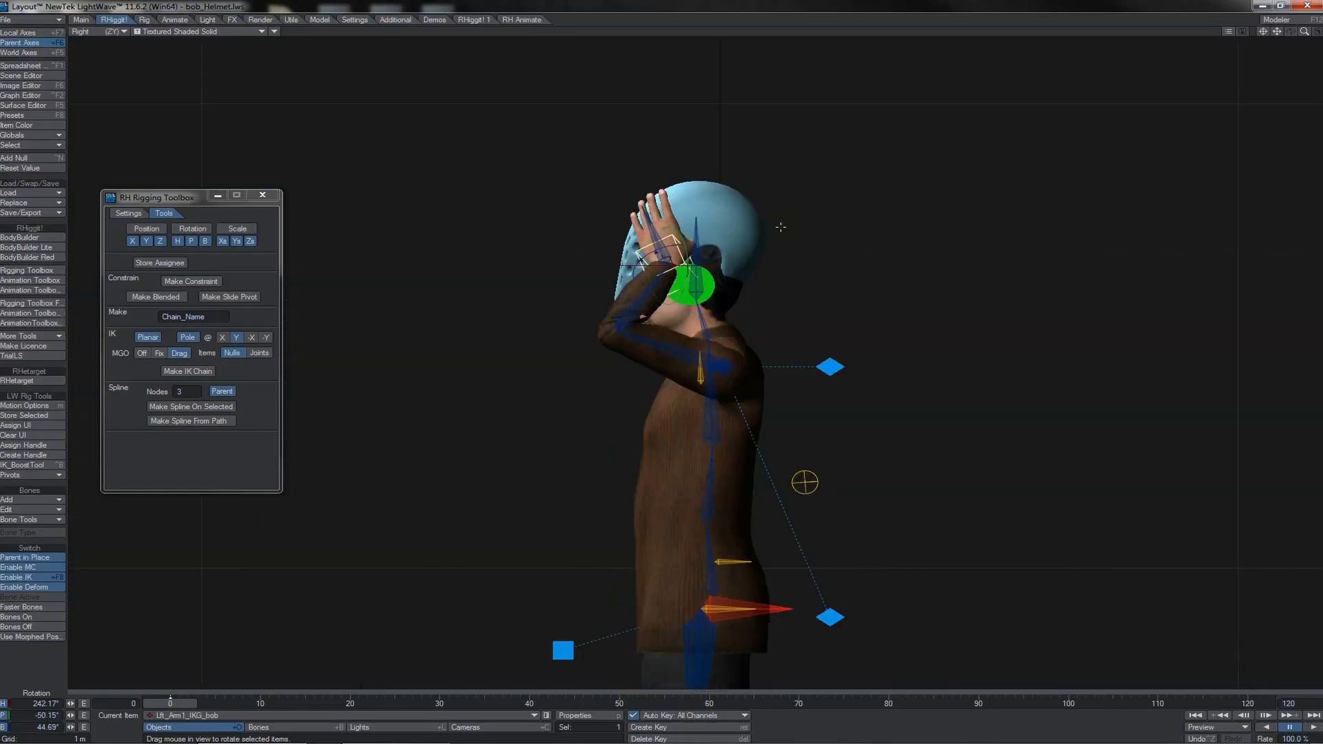
key("t")
left_click_drag(839, 192, 710, 331)
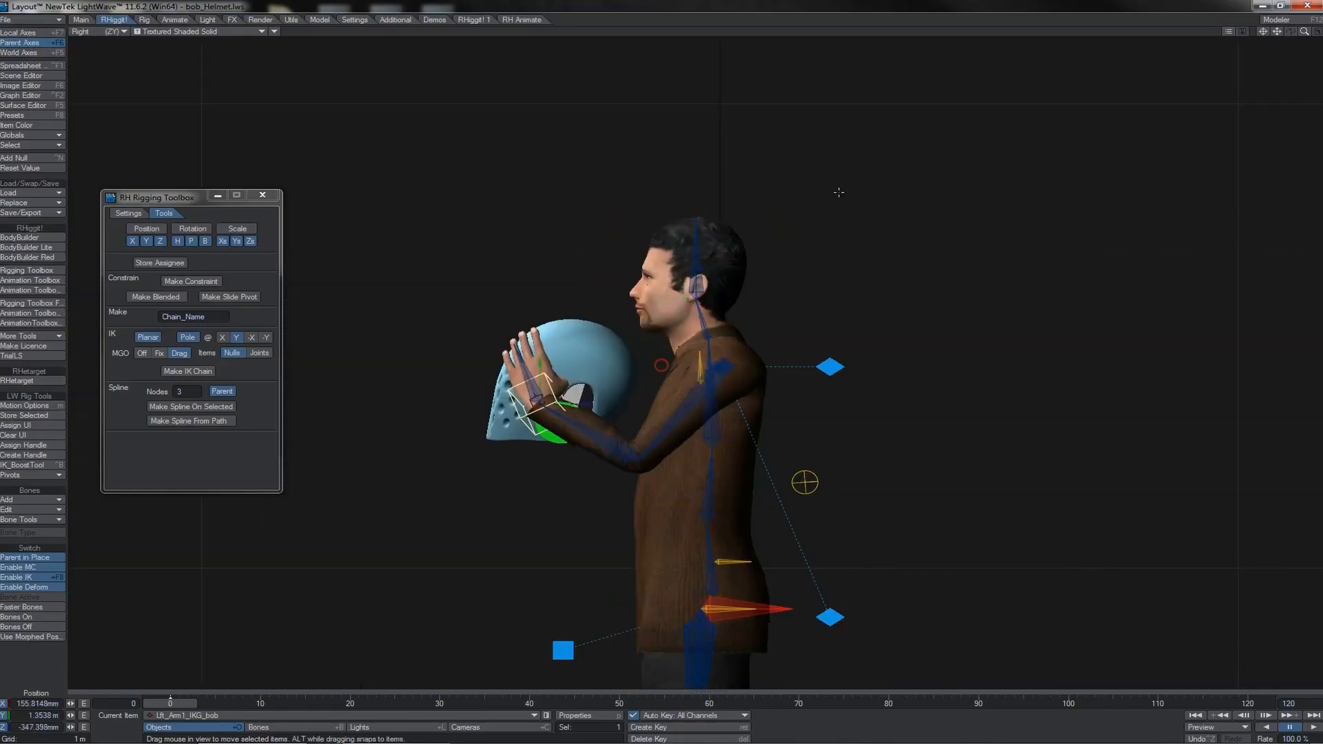
Step: Rotate the left arm's IK goal to about 208° heading, -15° pitch and 84° bank to tilt the held helmet
key("y")
left_click_drag(546, 368, 662, 365)
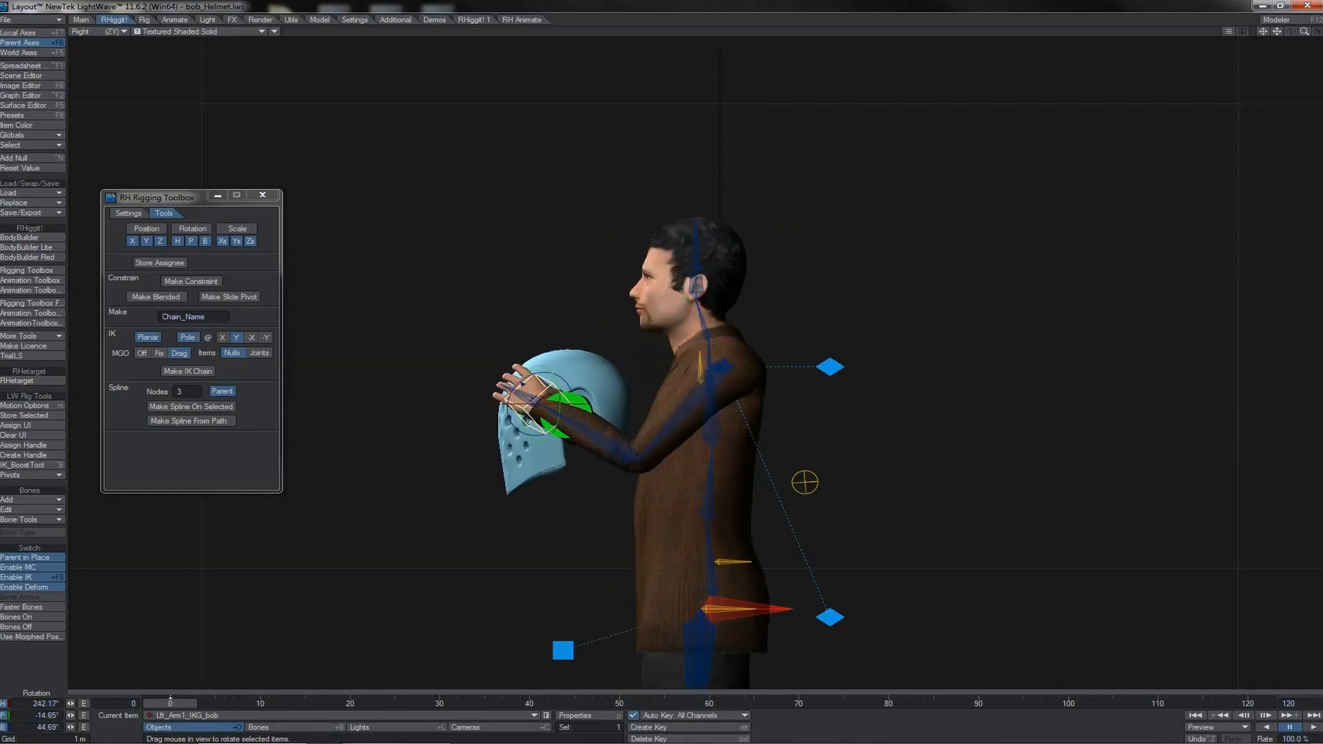
left_click_drag(575, 383, 657, 359)
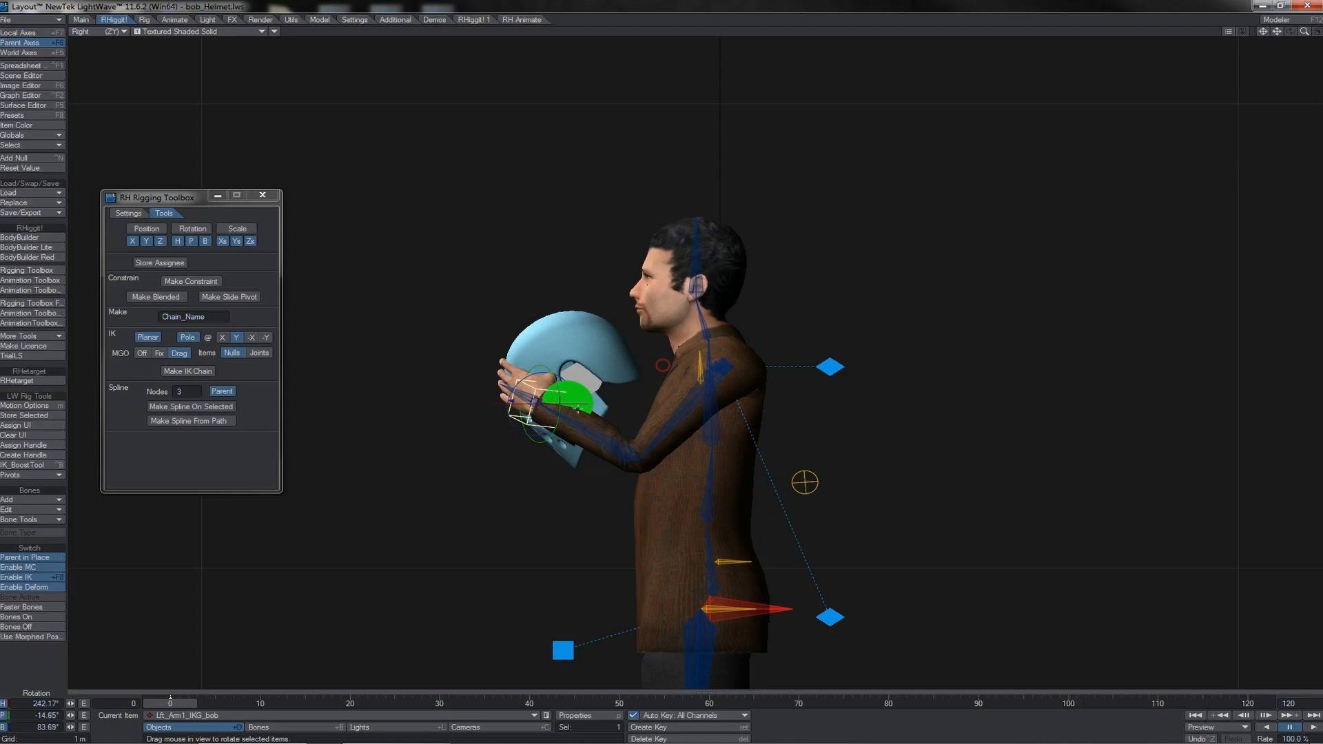
mouse_move(569, 399)
left_mouse_down()
mouse_move(618, 399)
mouse_move(573, 403)
left_mouse_up()
key("4")
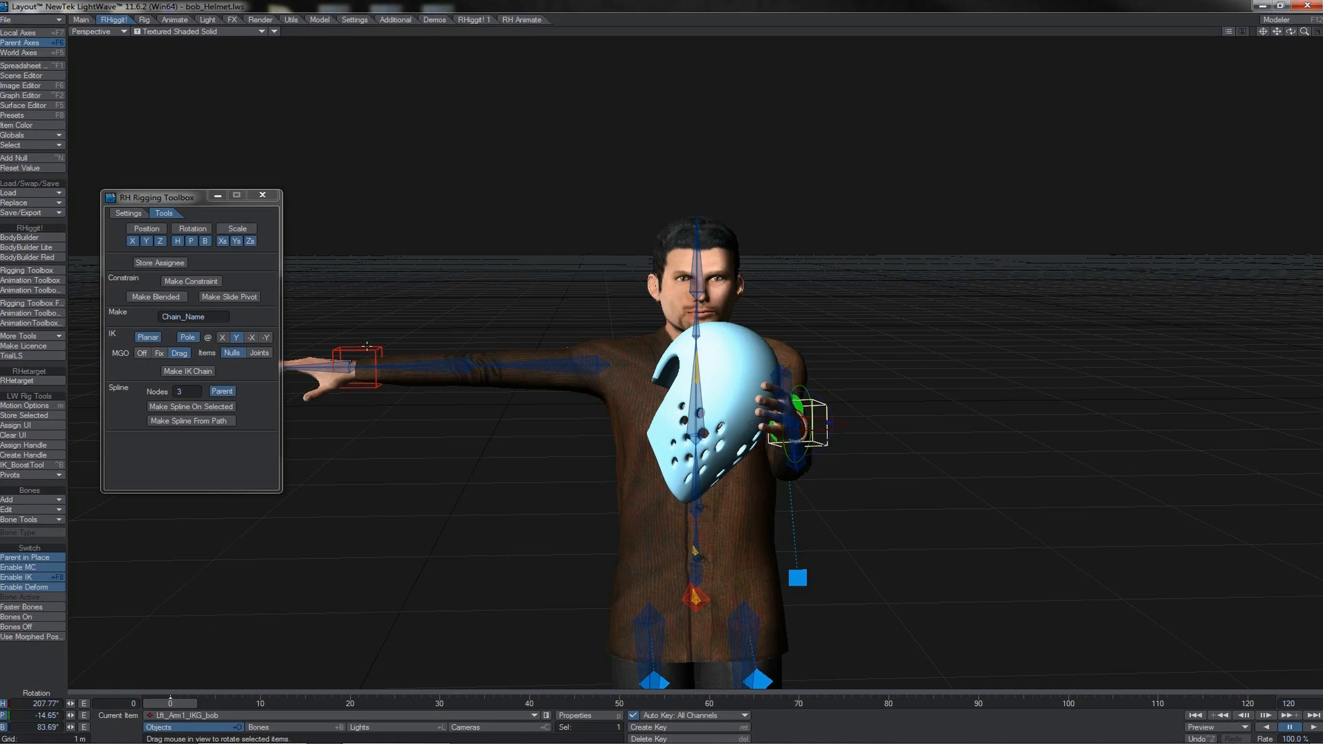
Step: Move the right arm's IK goal to about X -102 mm, Z -369 mm and rotate it to about -214° heading and -75° bank
left_click(367, 345)
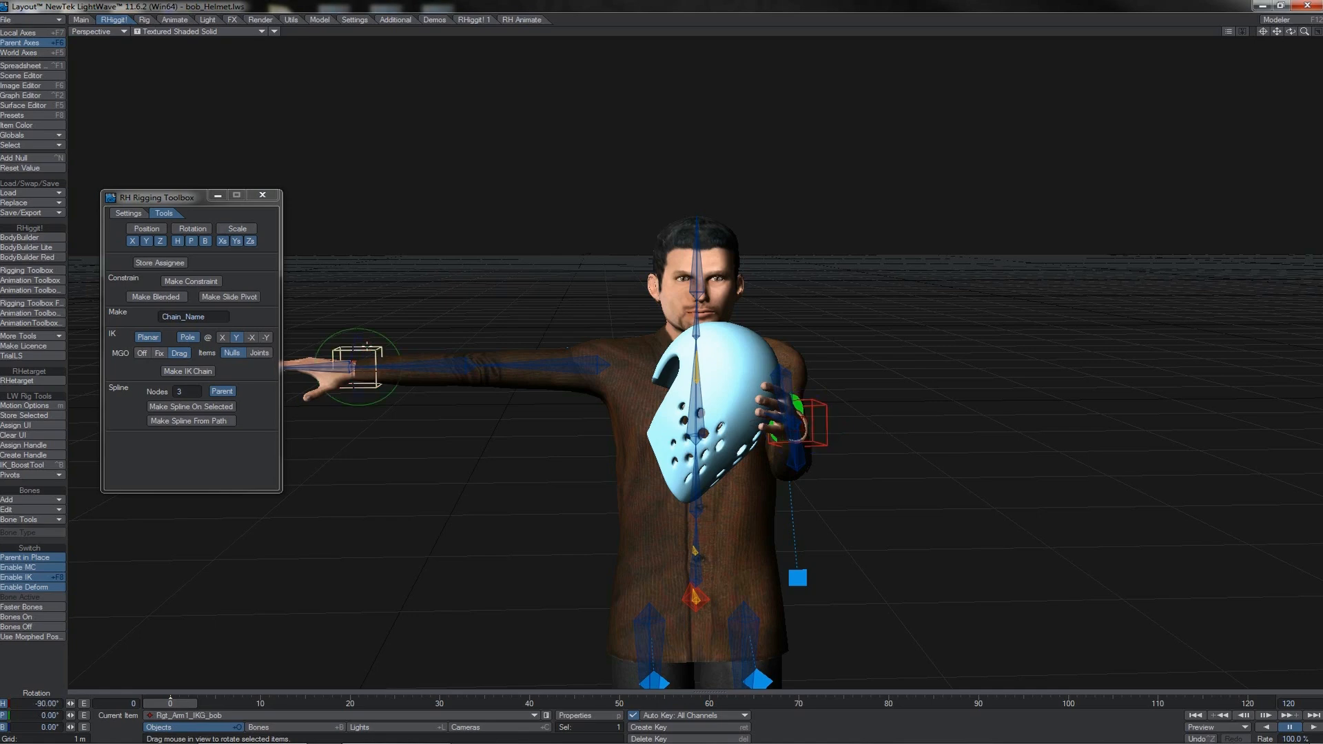
key("1")
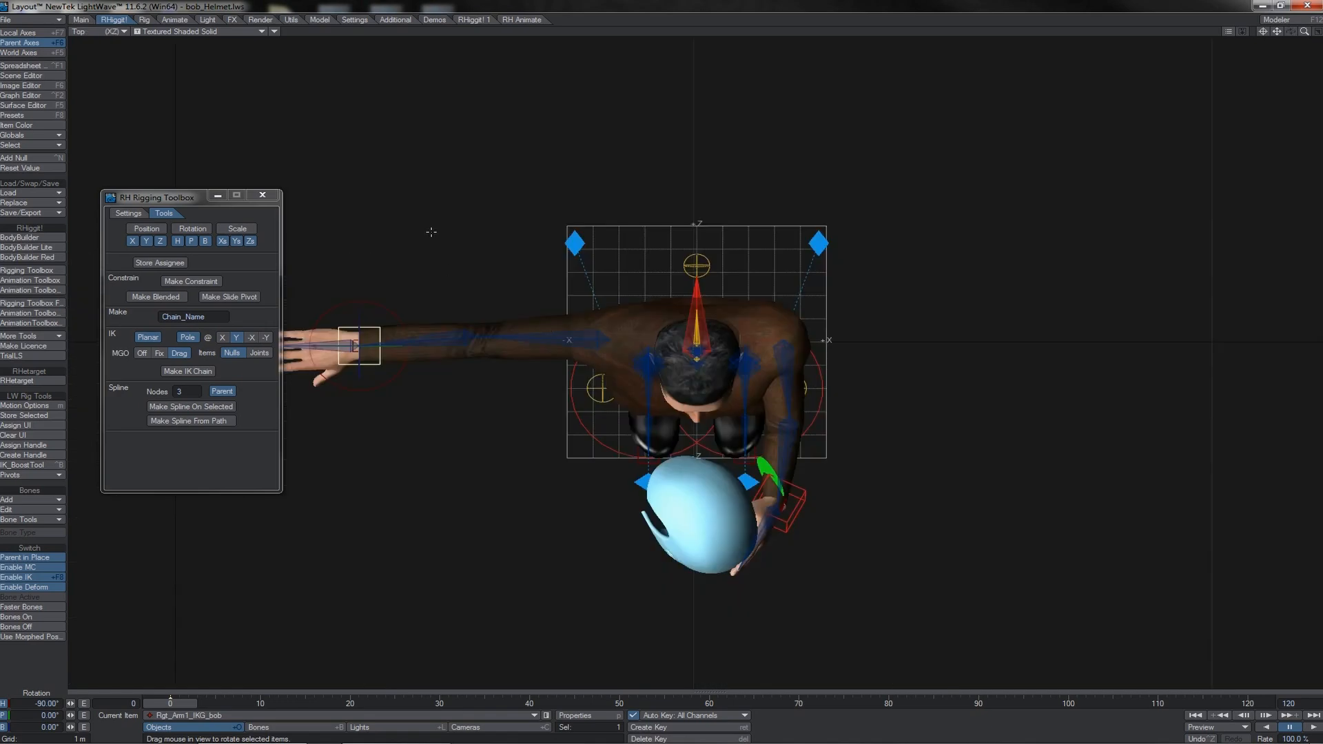
key("t")
left_click_drag(432, 233, 716, 402)
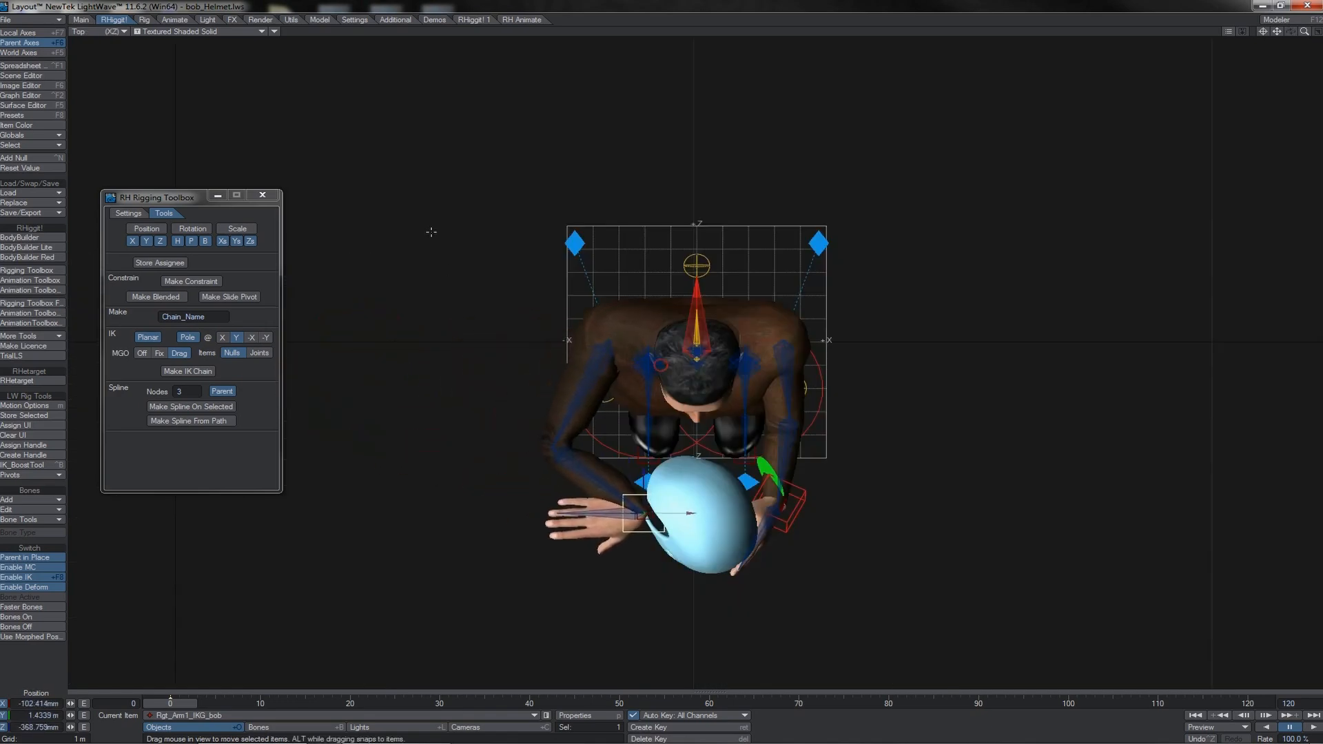
key("y")
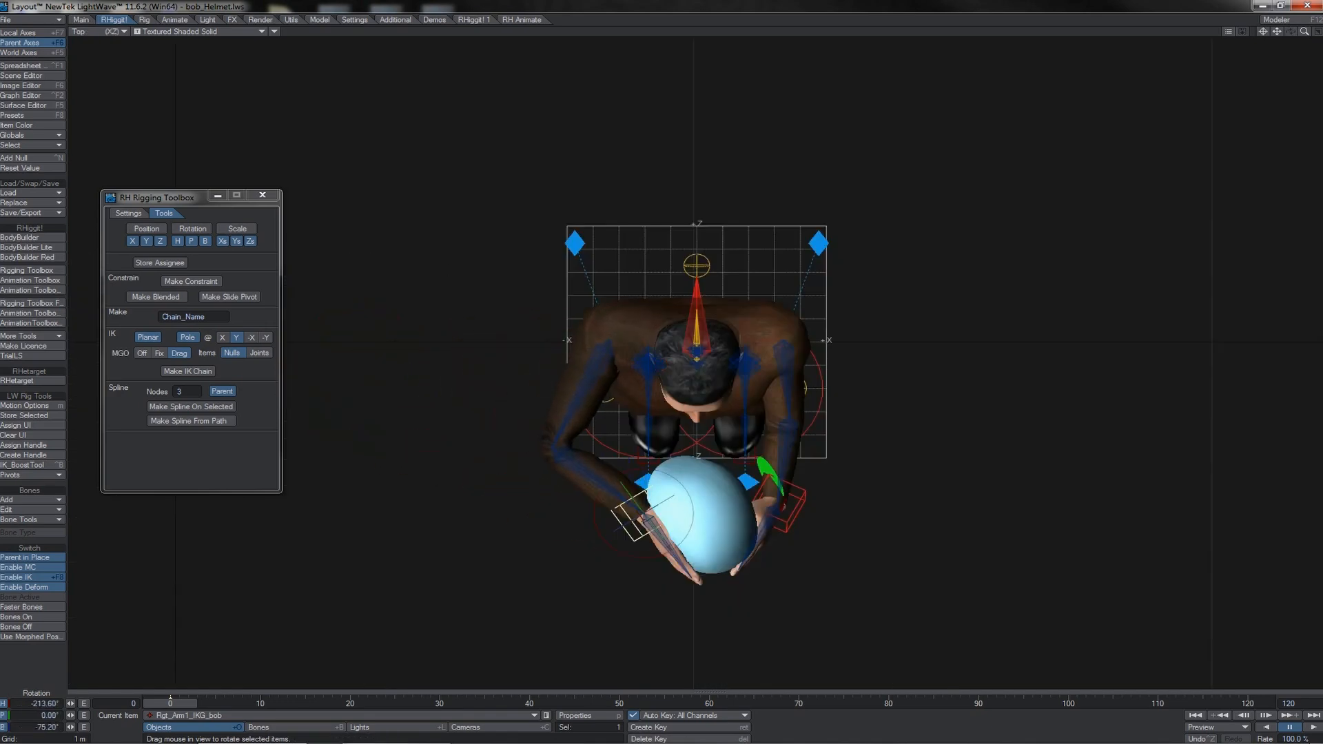
key("4")
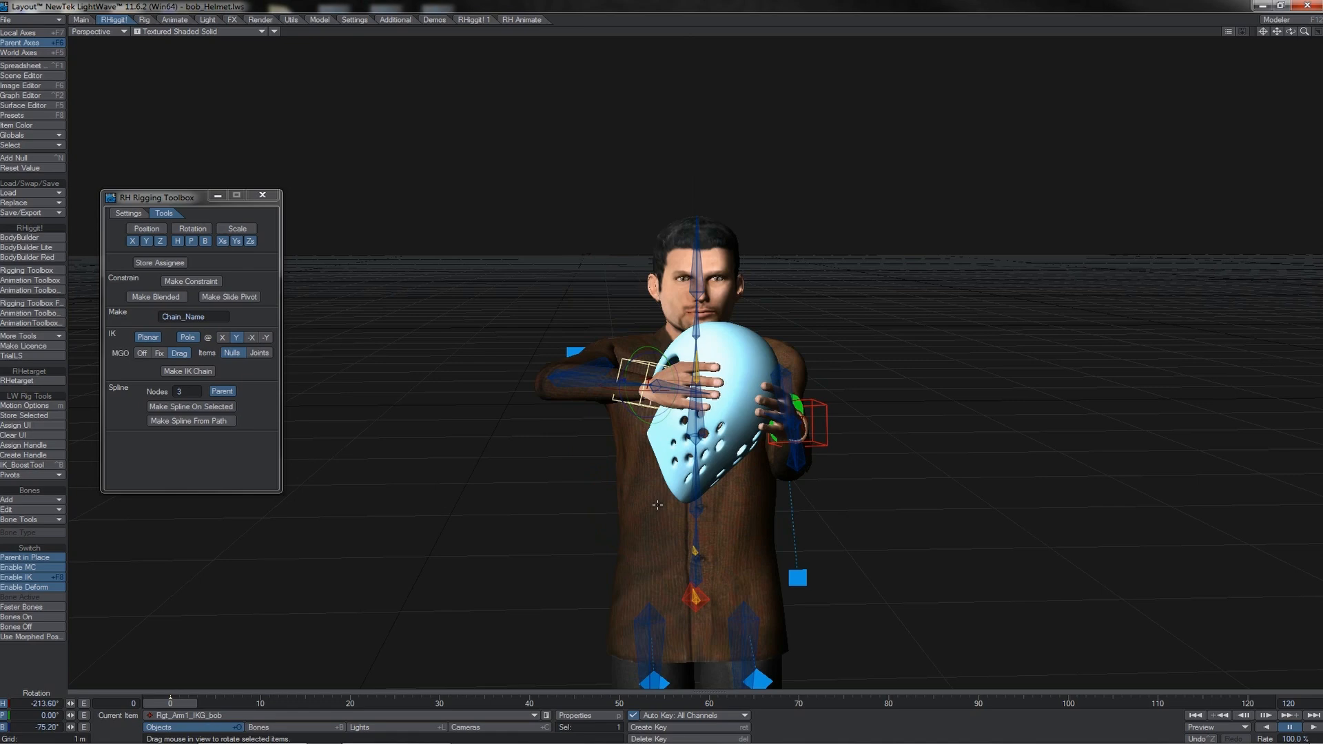
Step: Create a blended constraint from the helmet to the right wrist bone
left_click(739, 326)
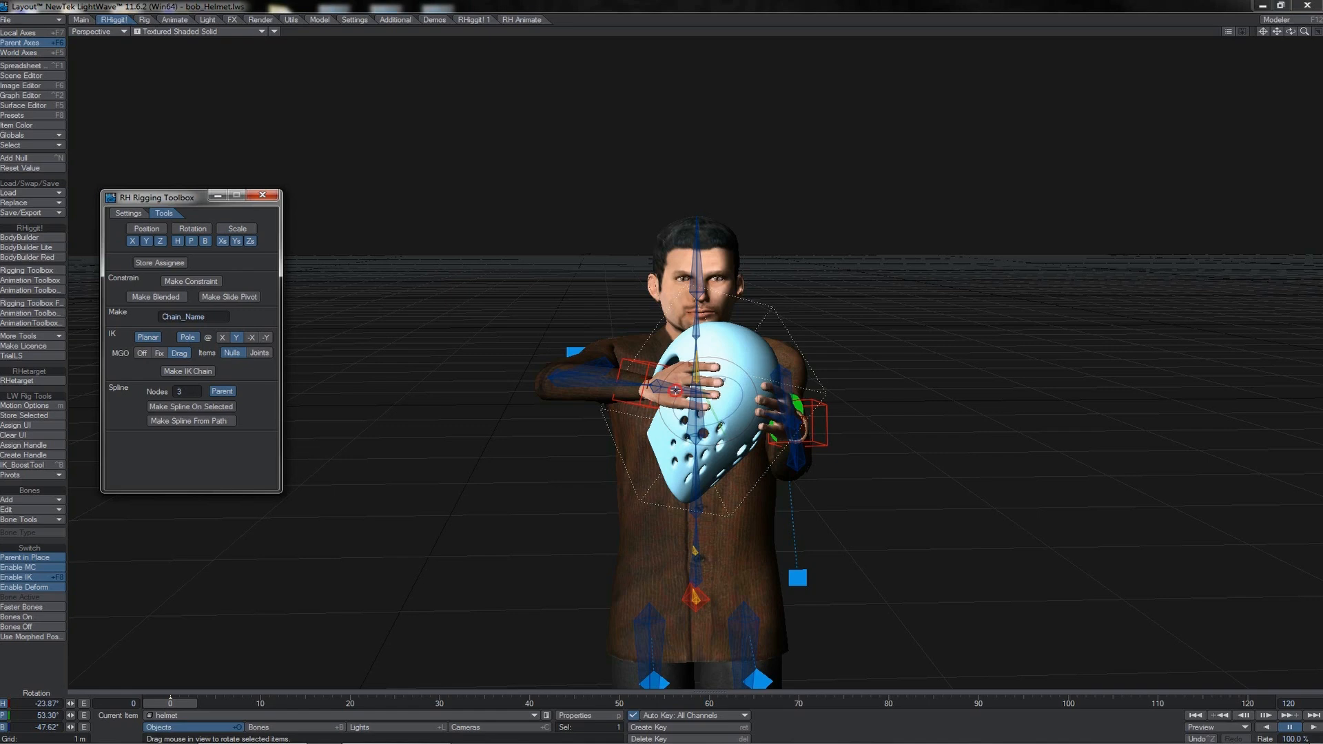
left_click(672, 392)
left_click(667, 393)
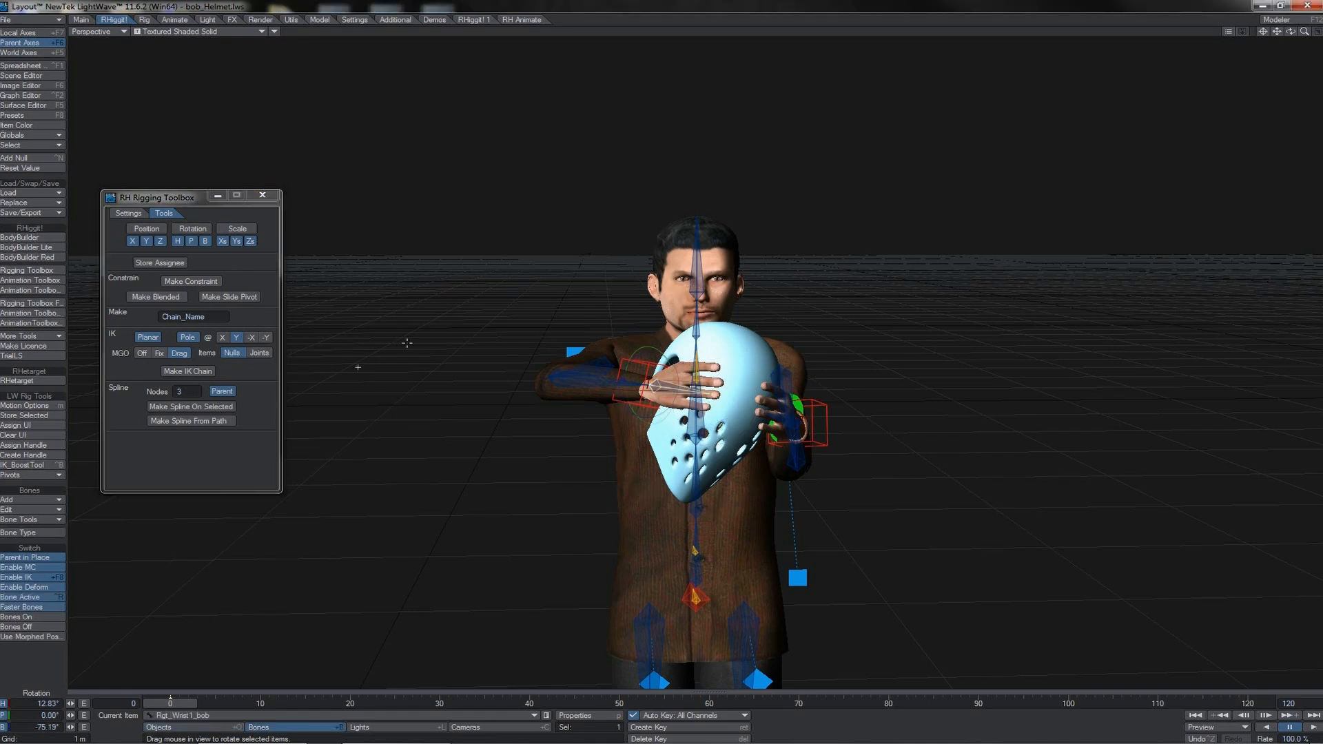
left_click(164, 299)
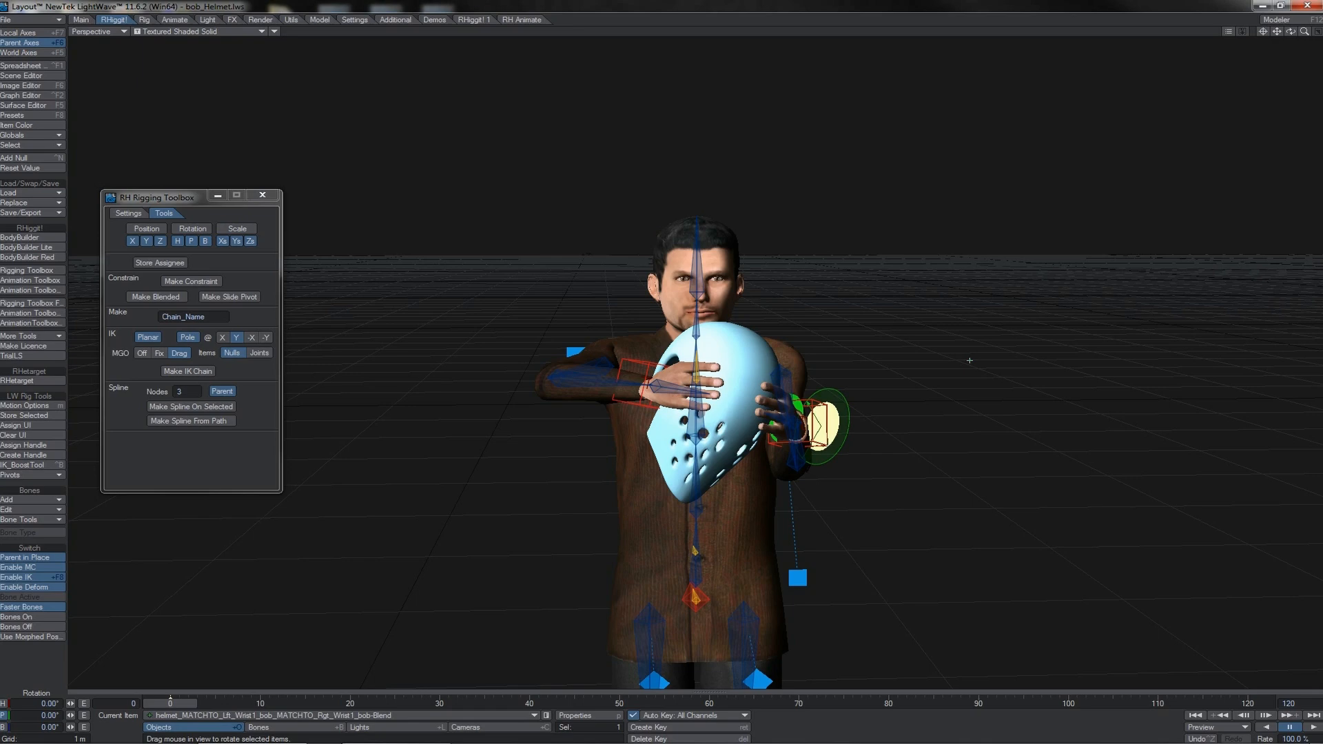
left_click(772, 443)
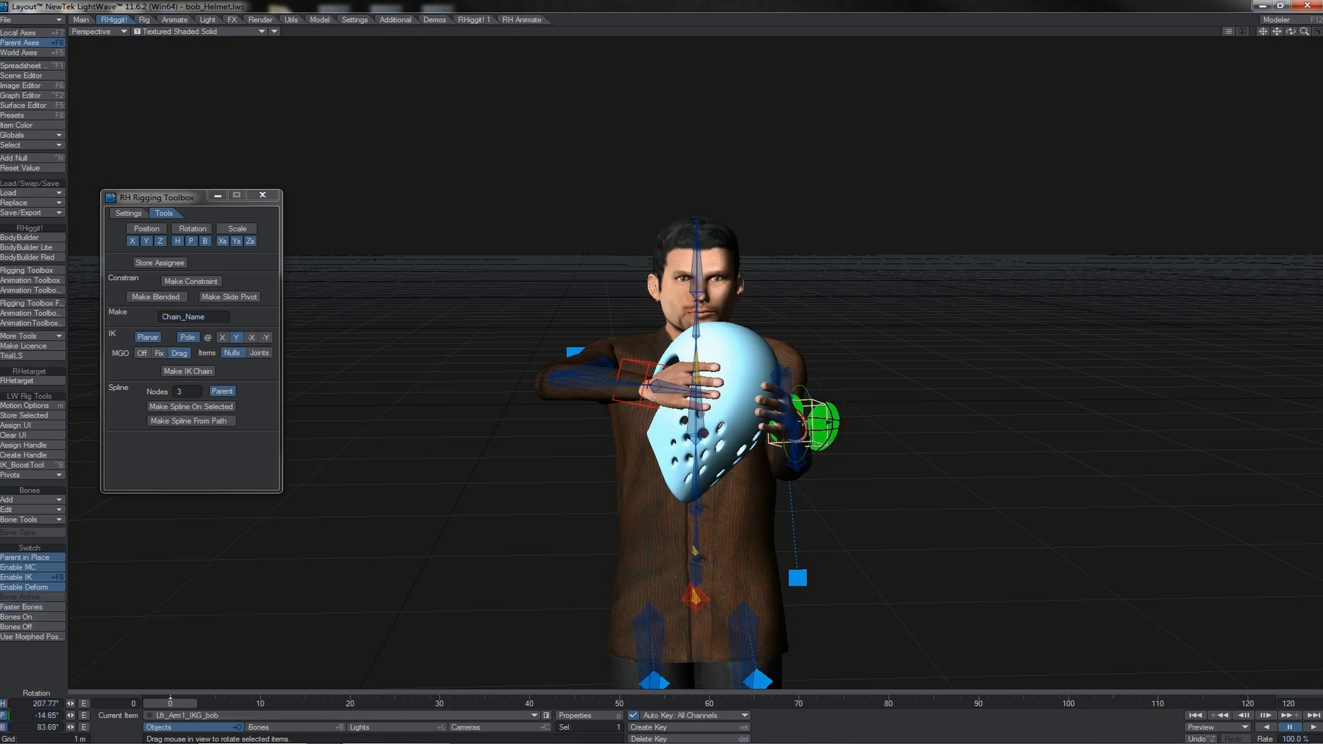
left_click_drag(846, 423, 854, 431)
key("ctrl+z")
key("ctrl+z")
Step: Rotate the right wrist's blend control in pitch to transfer the helmet to the right hand and move the left arm's IK goal to about X 237 mm
left_click_drag(829, 394, 829, 395)
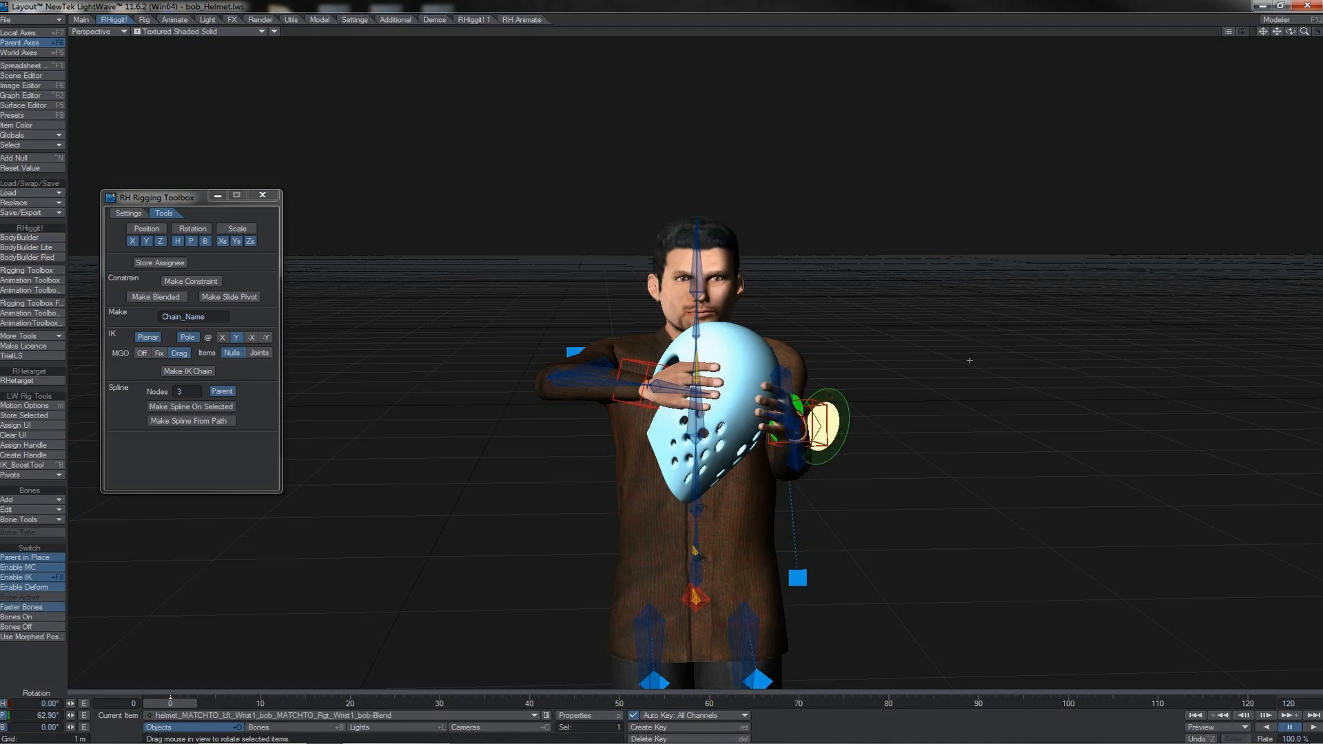
left_click_drag(970, 361, 969, 361)
left_click(810, 403)
key("t")
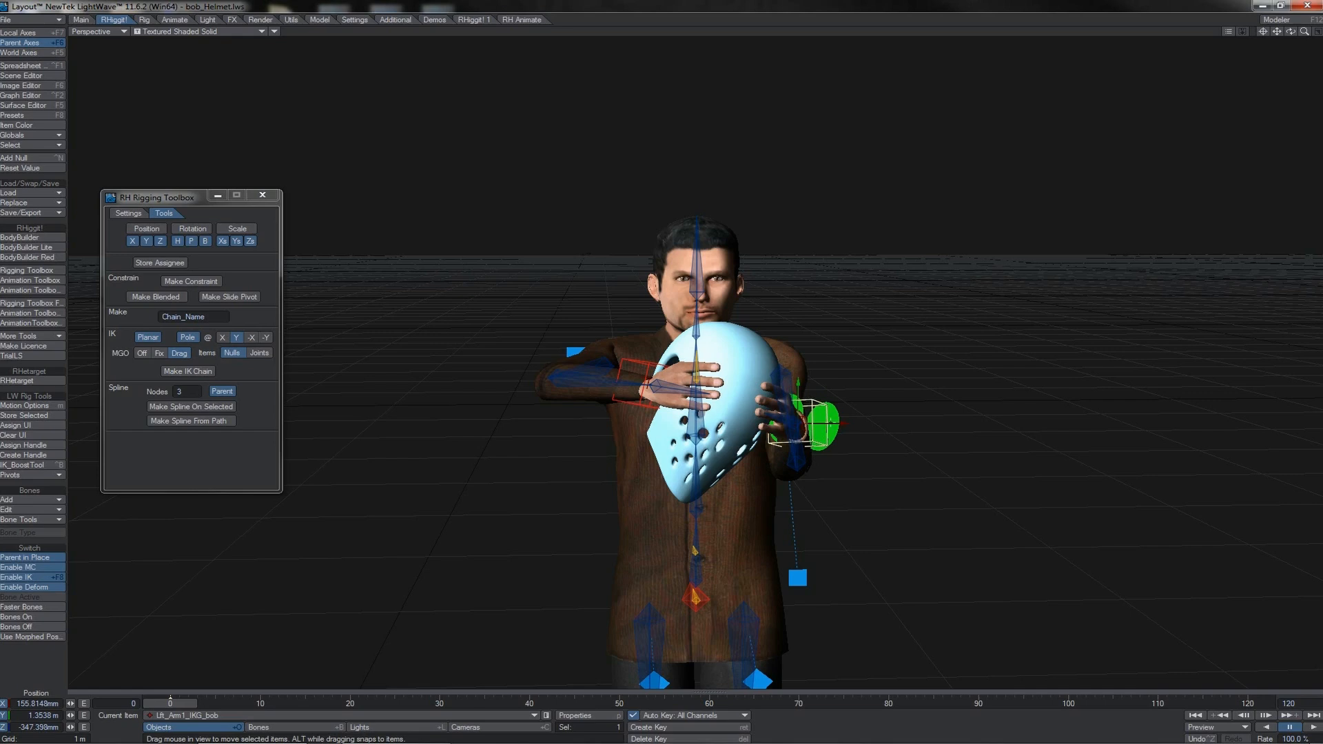
left_click_drag(831, 423, 878, 423)
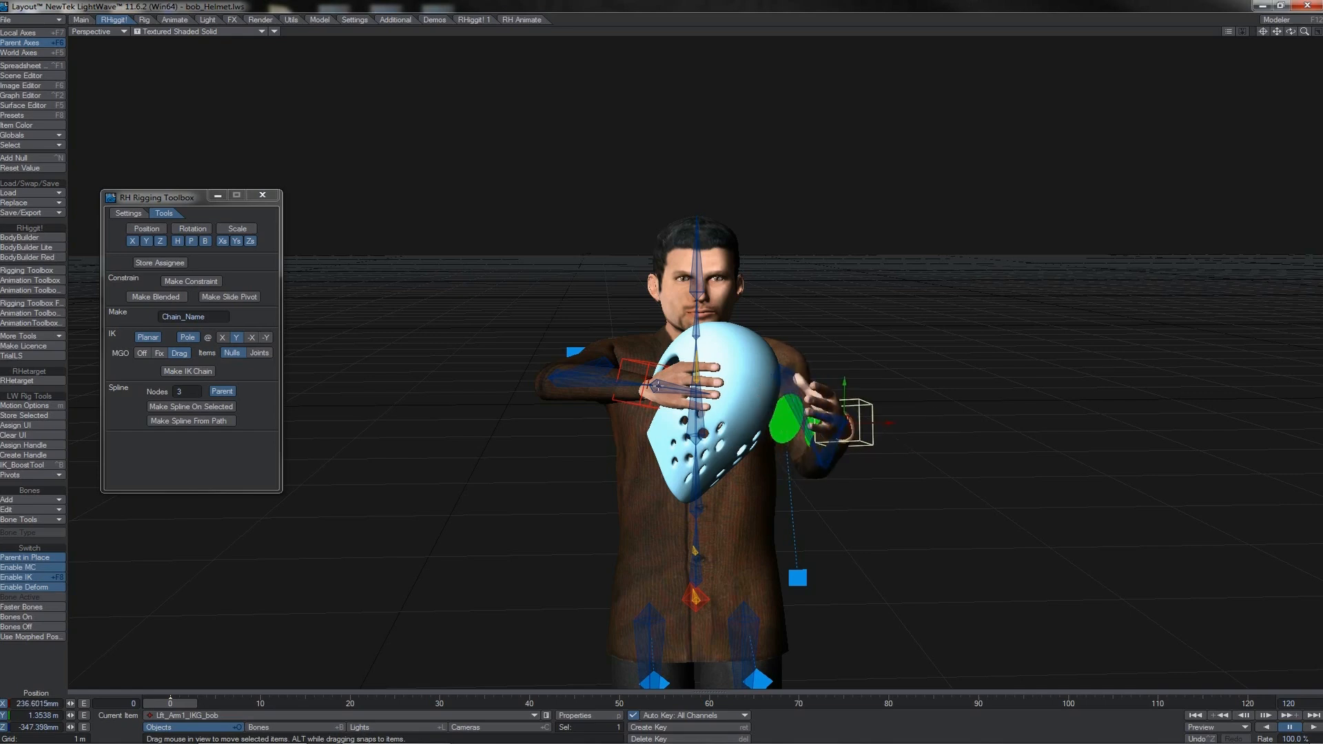
Step: Move the right arm's IK goal out beside the body and rotate it to about -191° heading, -30° pitch and -85° bank
left_click(644, 366)
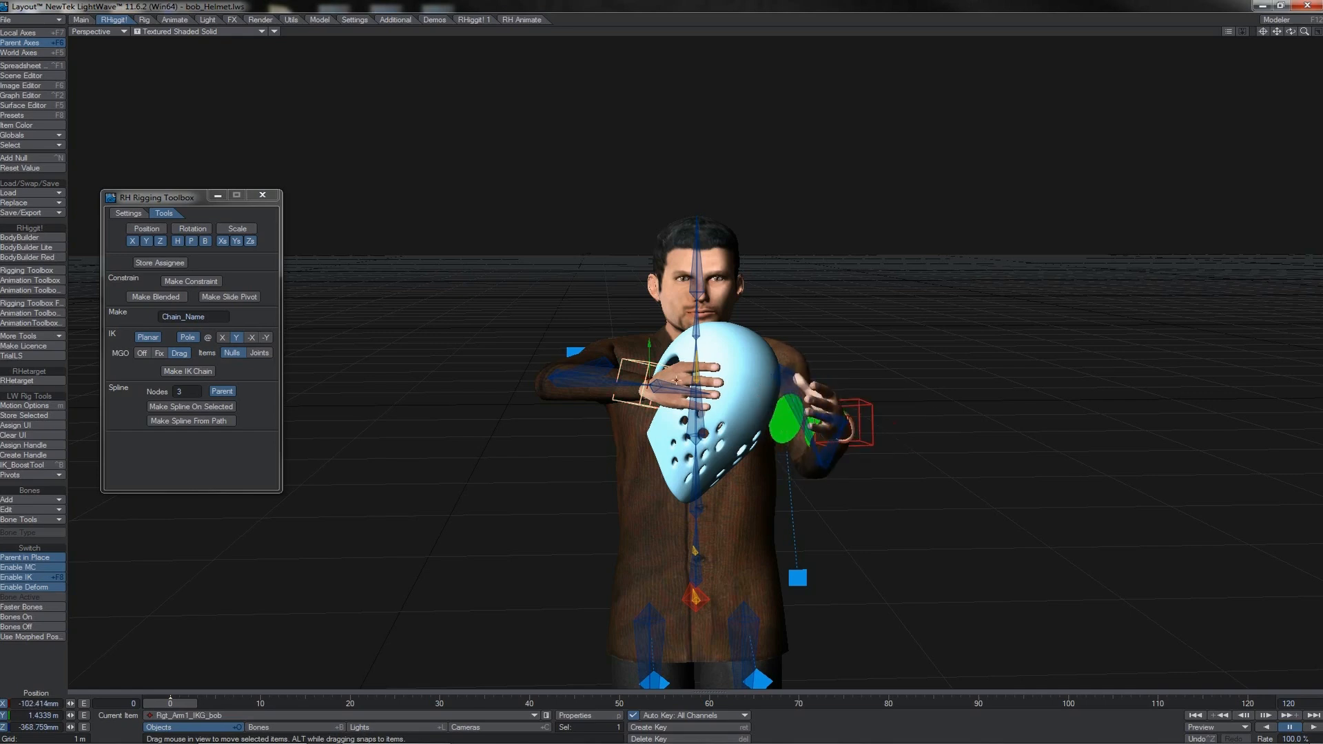
left_click_drag(676, 379, 532, 394)
key("y")
key("1")
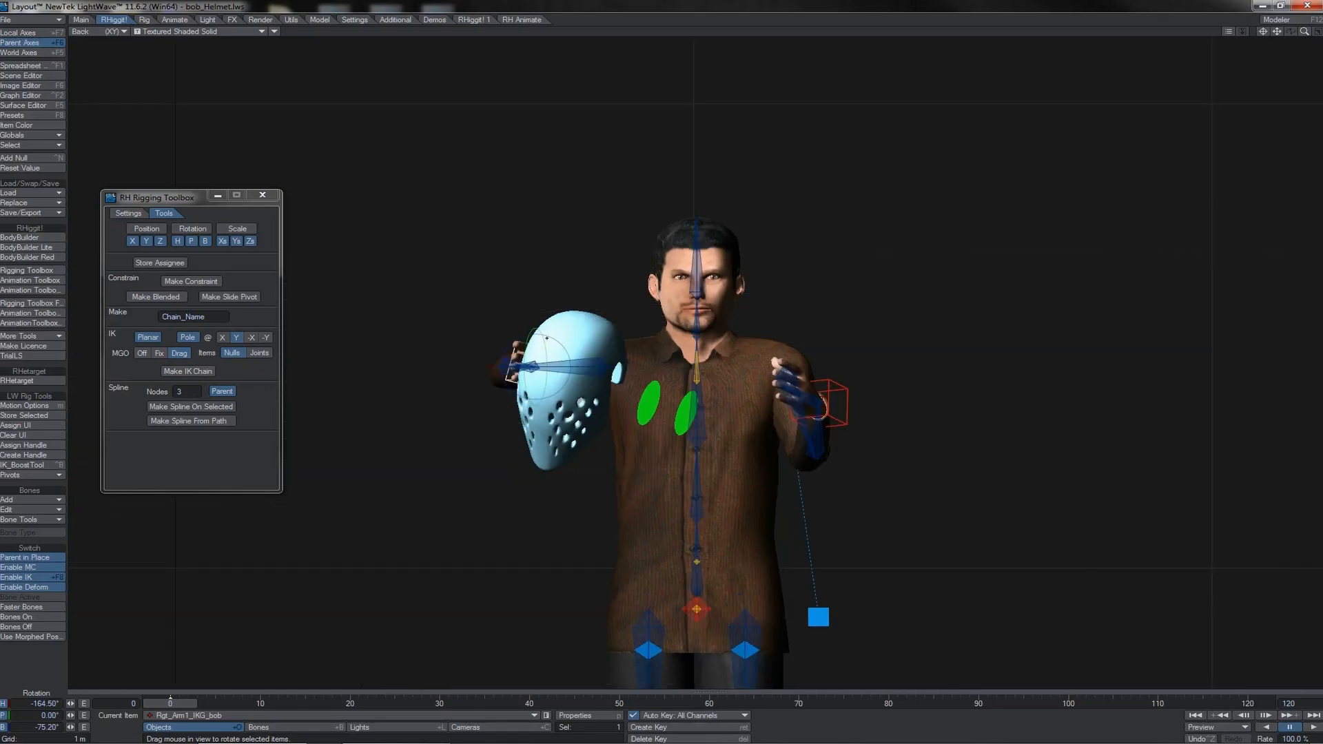
left_click_drag(546, 337, 571, 353)
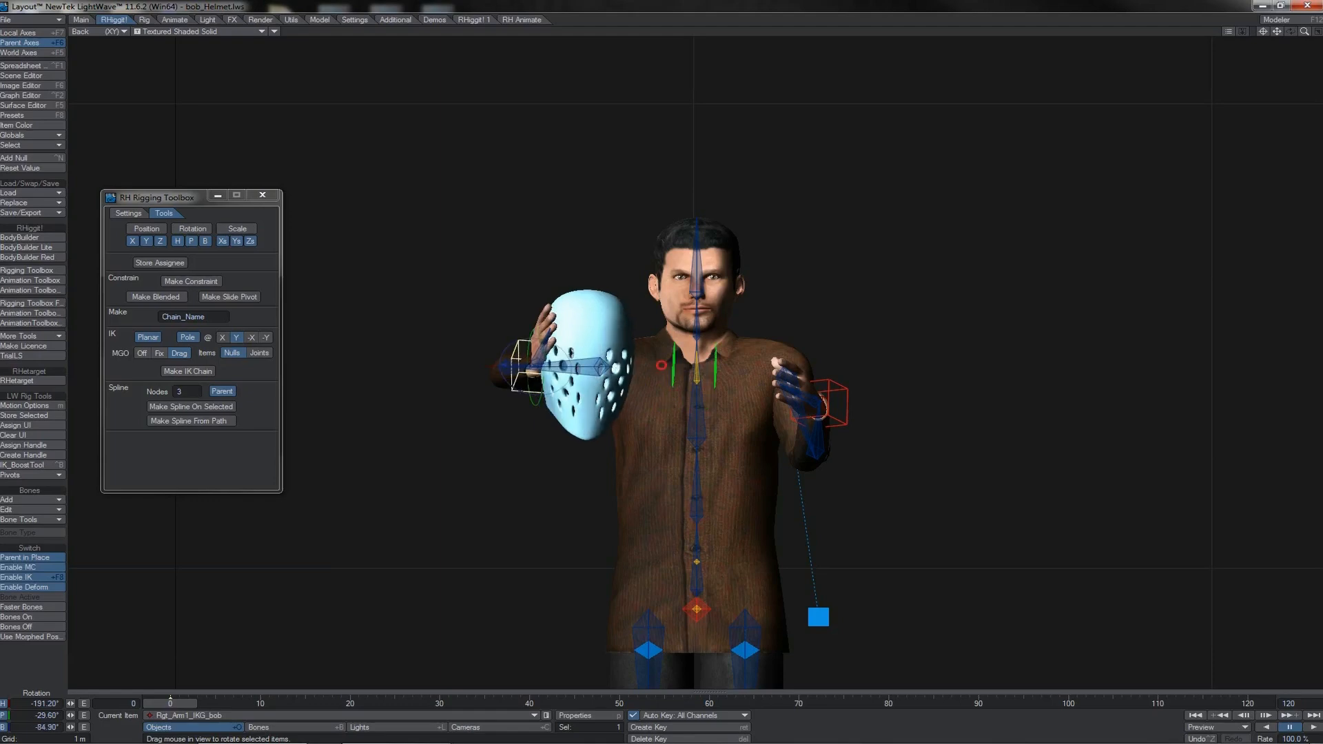
Step: Move the right arm's IK goal to put the helmet over the face, and its IK pole to about X -343 mm, Z -164 mm
key("t")
left_click_drag(526, 470, 615, 375)
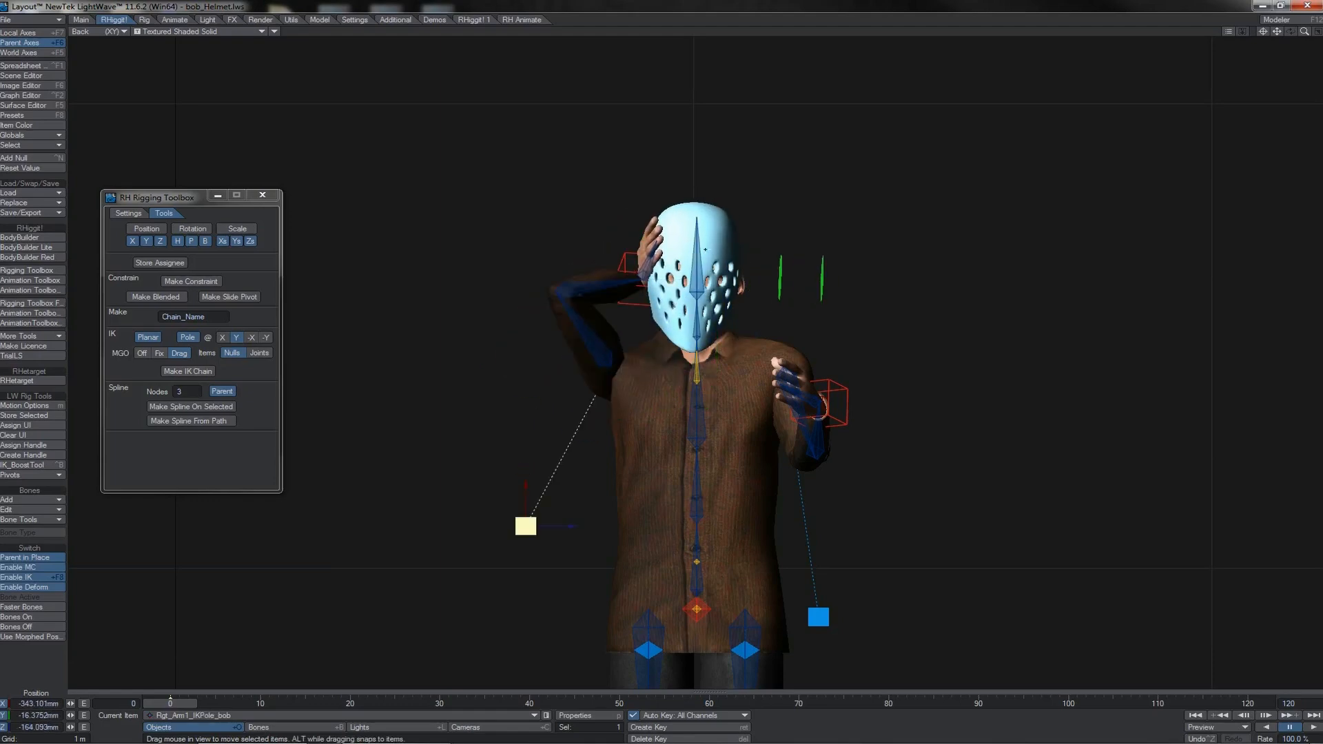
key("4")
Step: Rotate both of the helmet's blend controls back together to release the helmet from the hands to the head
left_click(723, 214)
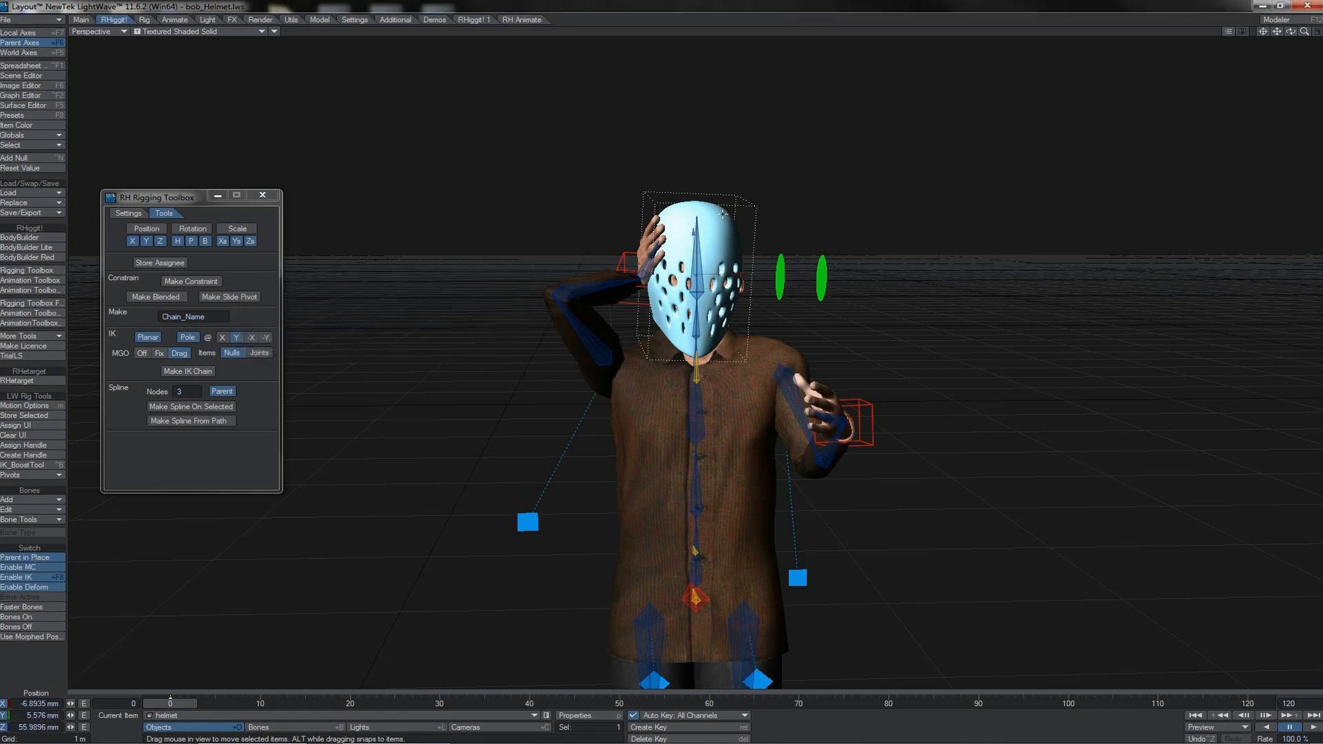
left_click(780, 272)
left_click(827, 272, "shift")
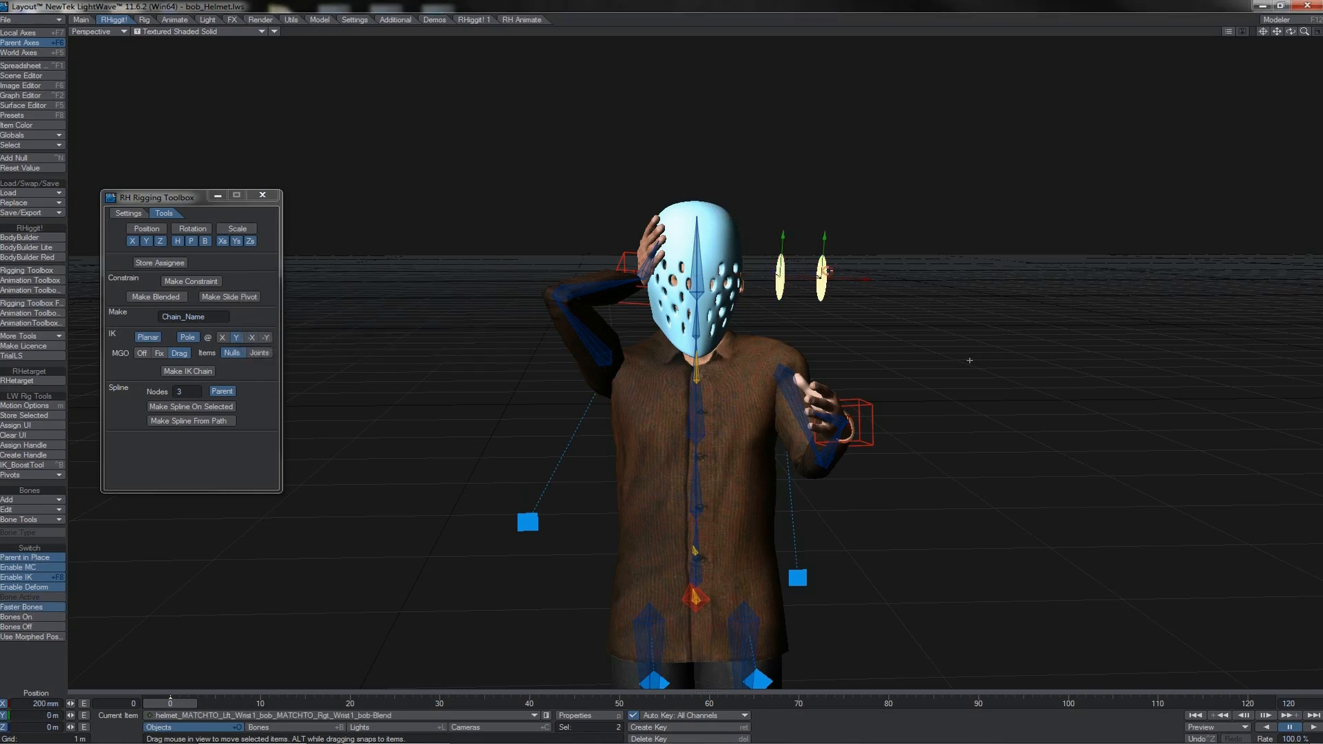
key("y")
left_click_drag(825, 251, 825, 275)
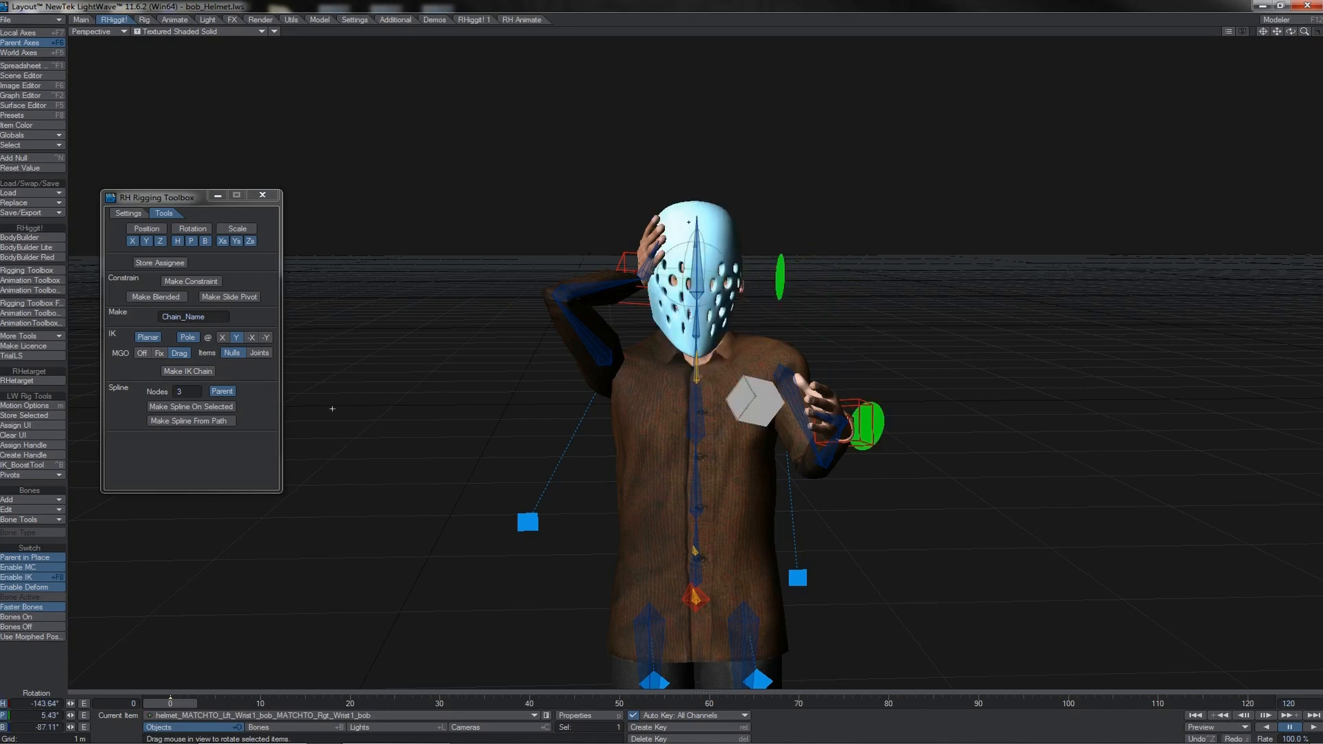
Step: Rotate the head bone to about 4.5° heading and 10.5° pitch to test that the helmet follows it
left_click(701, 223)
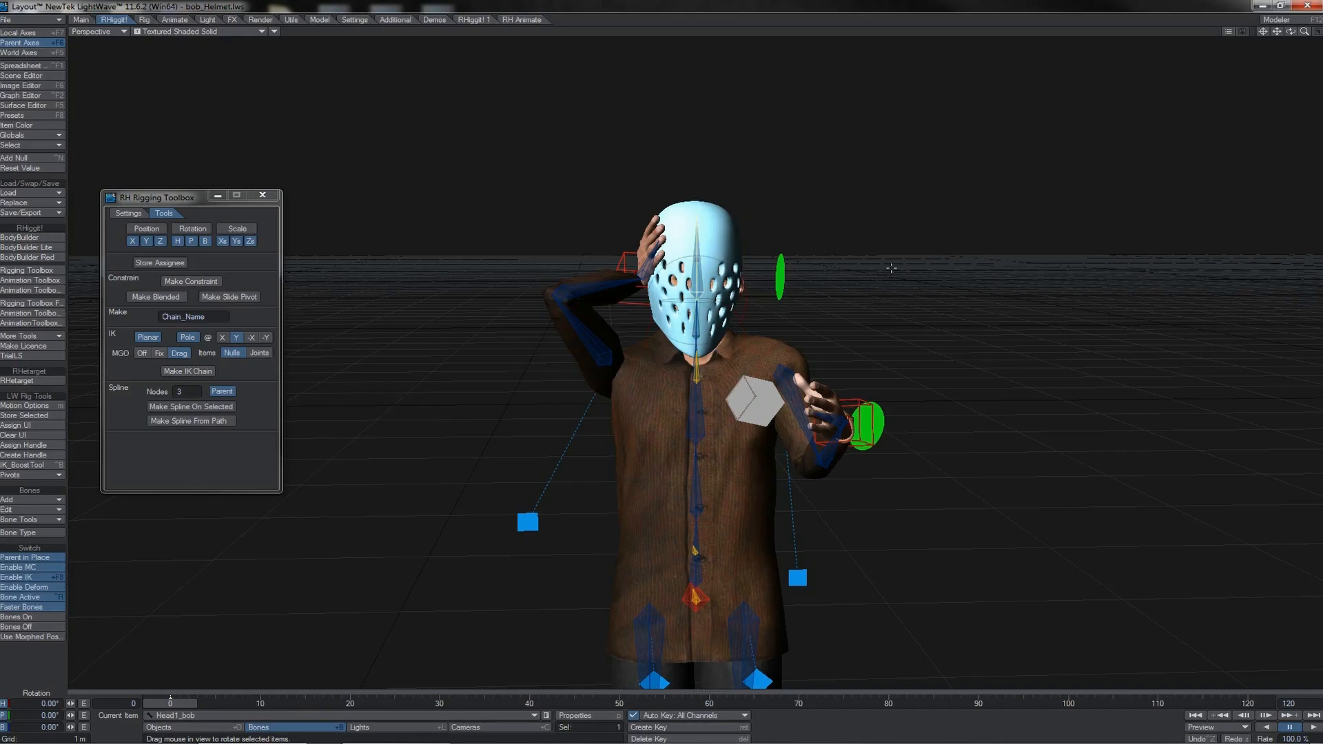
mouse_move(891, 268)
left_mouse_down()
mouse_move(877, 333)
mouse_move(965, 324)
mouse_move(879, 248)
mouse_move(858, 283)
mouse_move(954, 305)
mouse_move(838, 279)
mouse_move(891, 268)
left_mouse_up()
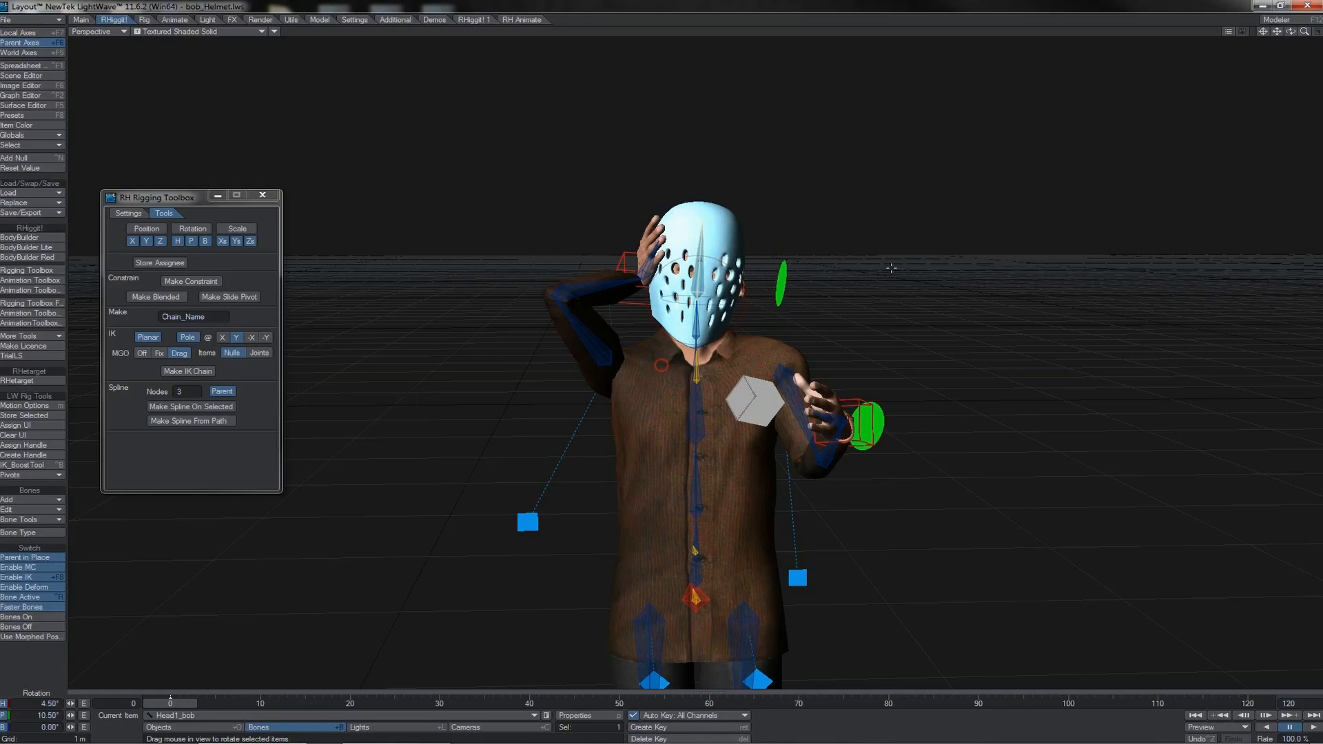